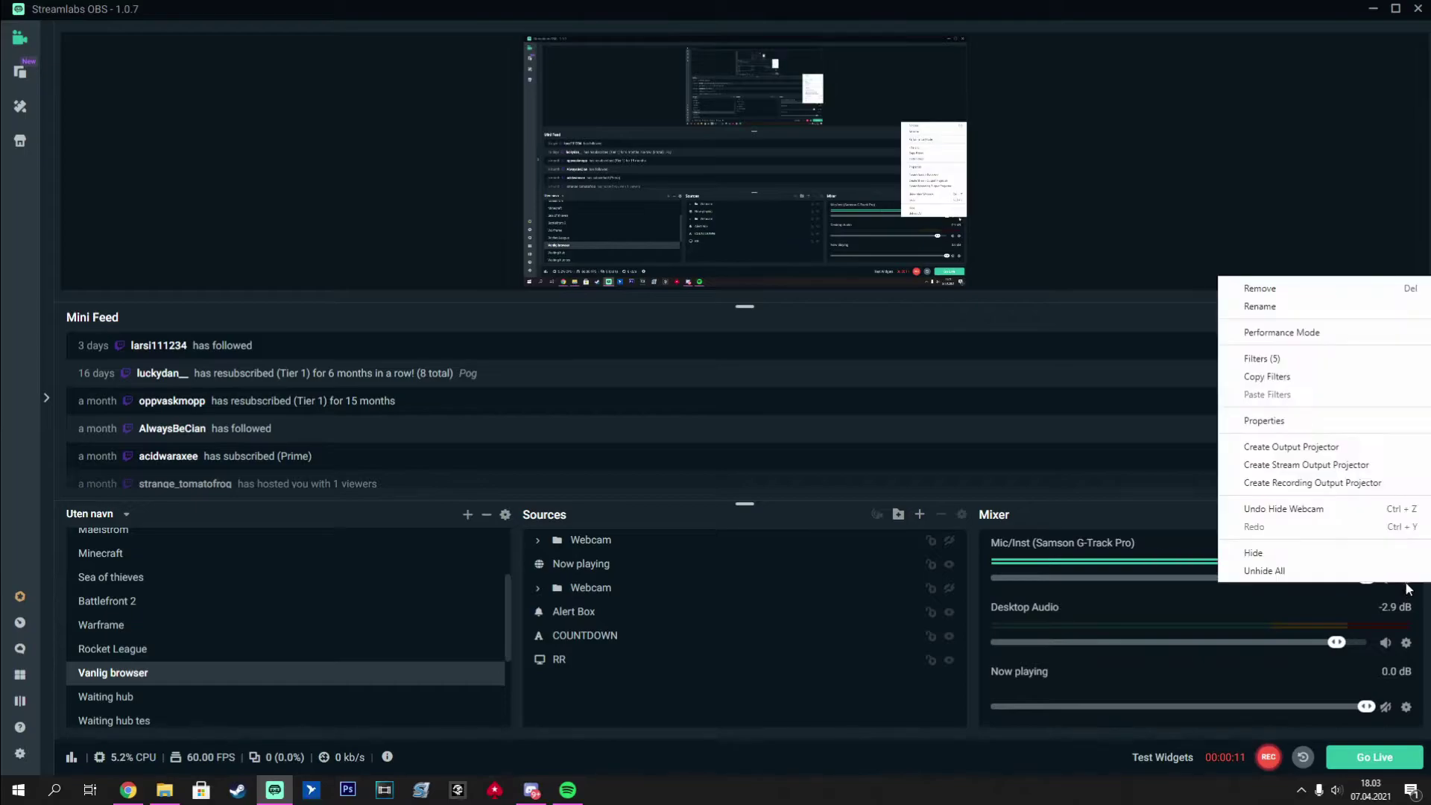
- Open the audio filters of the Mic/Inst (Samson G-Track Pro) source
{"action": "left_click", "coordinate": [1406, 595]}
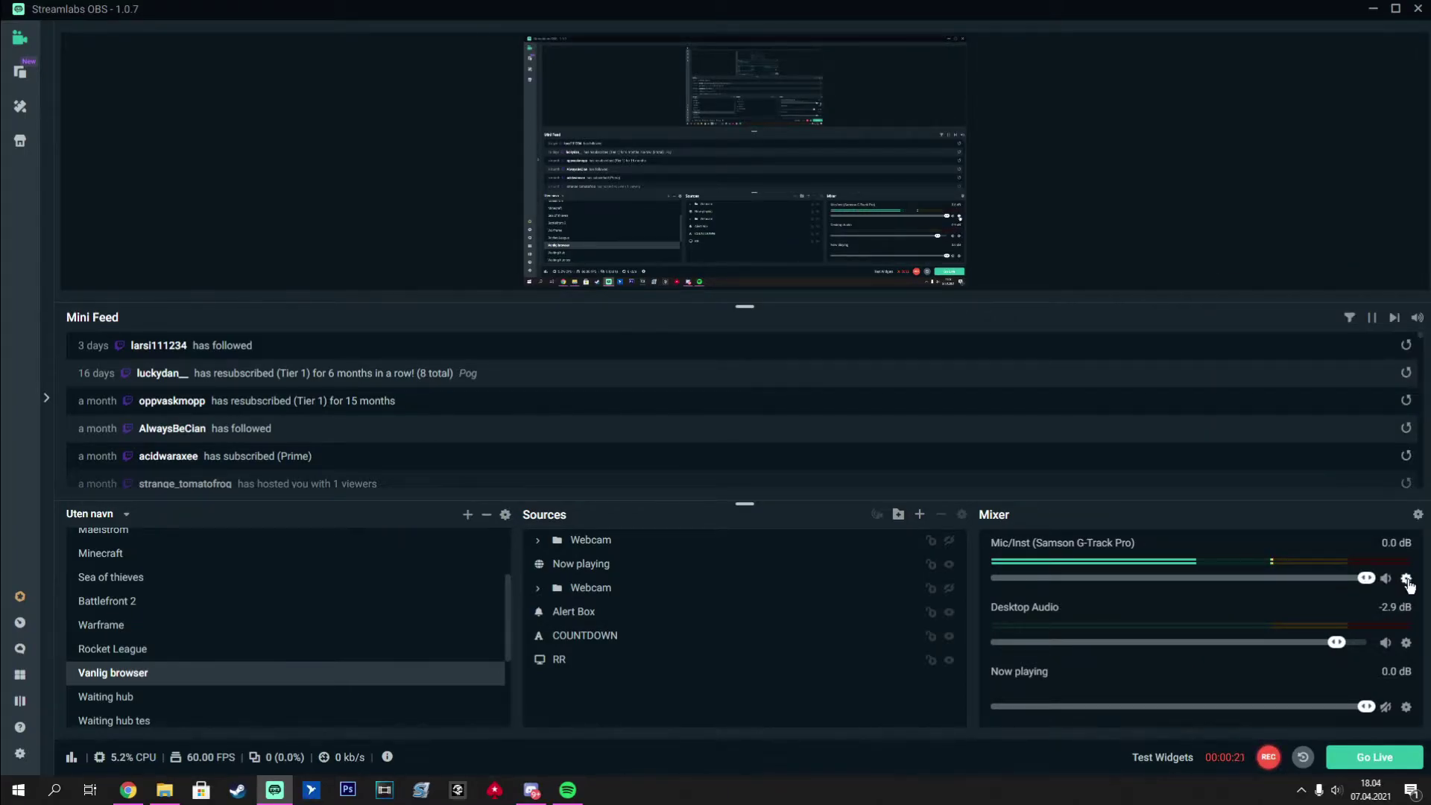
{"action": "left_click", "coordinate": [1407, 578]}
{"action": "left_click", "coordinate": [1313, 355]}
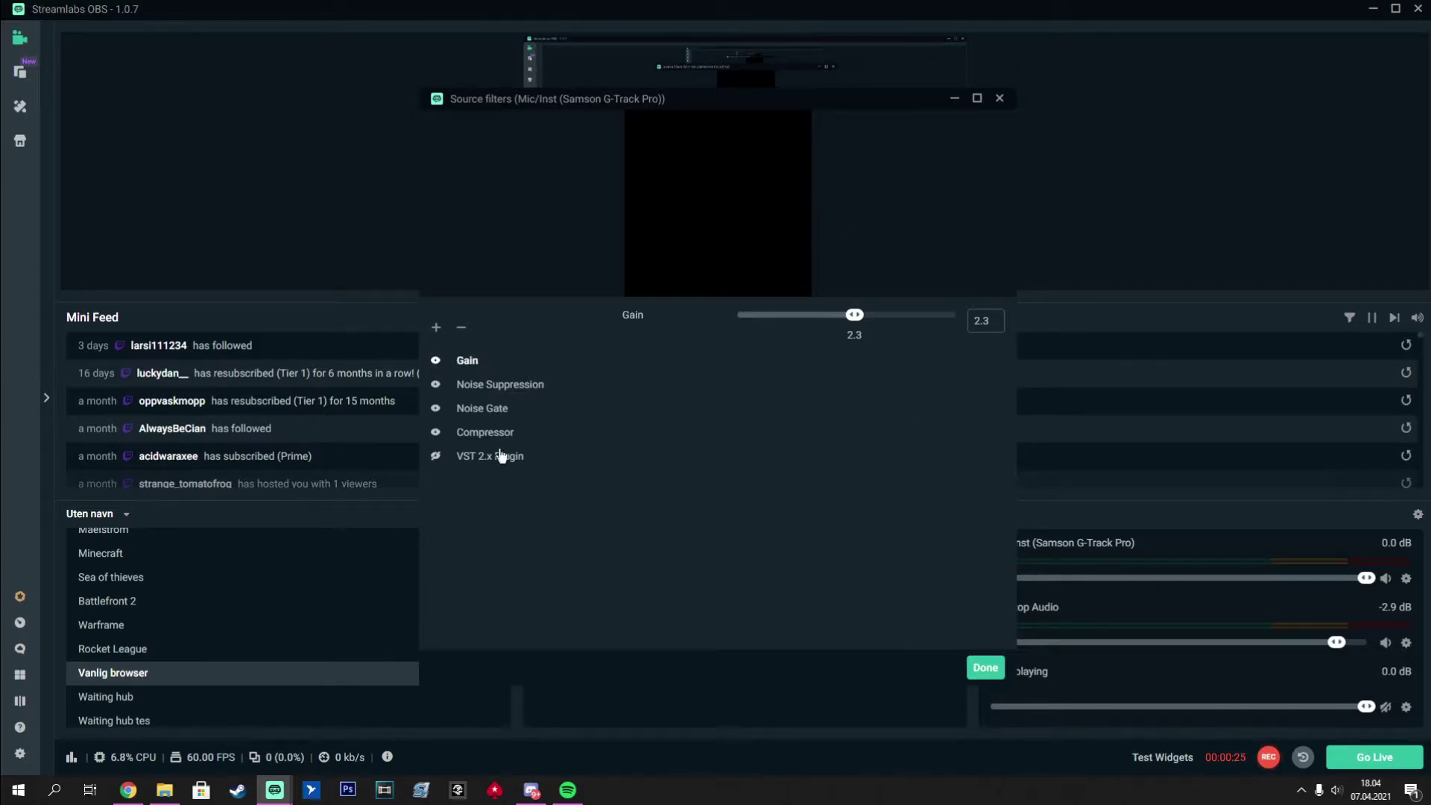
- Review the settings of the microphone's Gain, Noise Suppression, Noise Gate, Compressor and VST 2.x Plugin filters
{"action": "left_click", "coordinate": [477, 384]}
{"action": "left_click", "coordinate": [480, 409]}
{"action": "left_click", "coordinate": [486, 433]}
{"action": "left_click", "coordinate": [492, 457]}
{"action": "left_click", "coordinate": [473, 362]}
{"action": "left_click", "coordinate": [495, 385]}
{"action": "left_click", "coordinate": [500, 409]}
{"action": "left_click", "coordinate": [488, 456]}
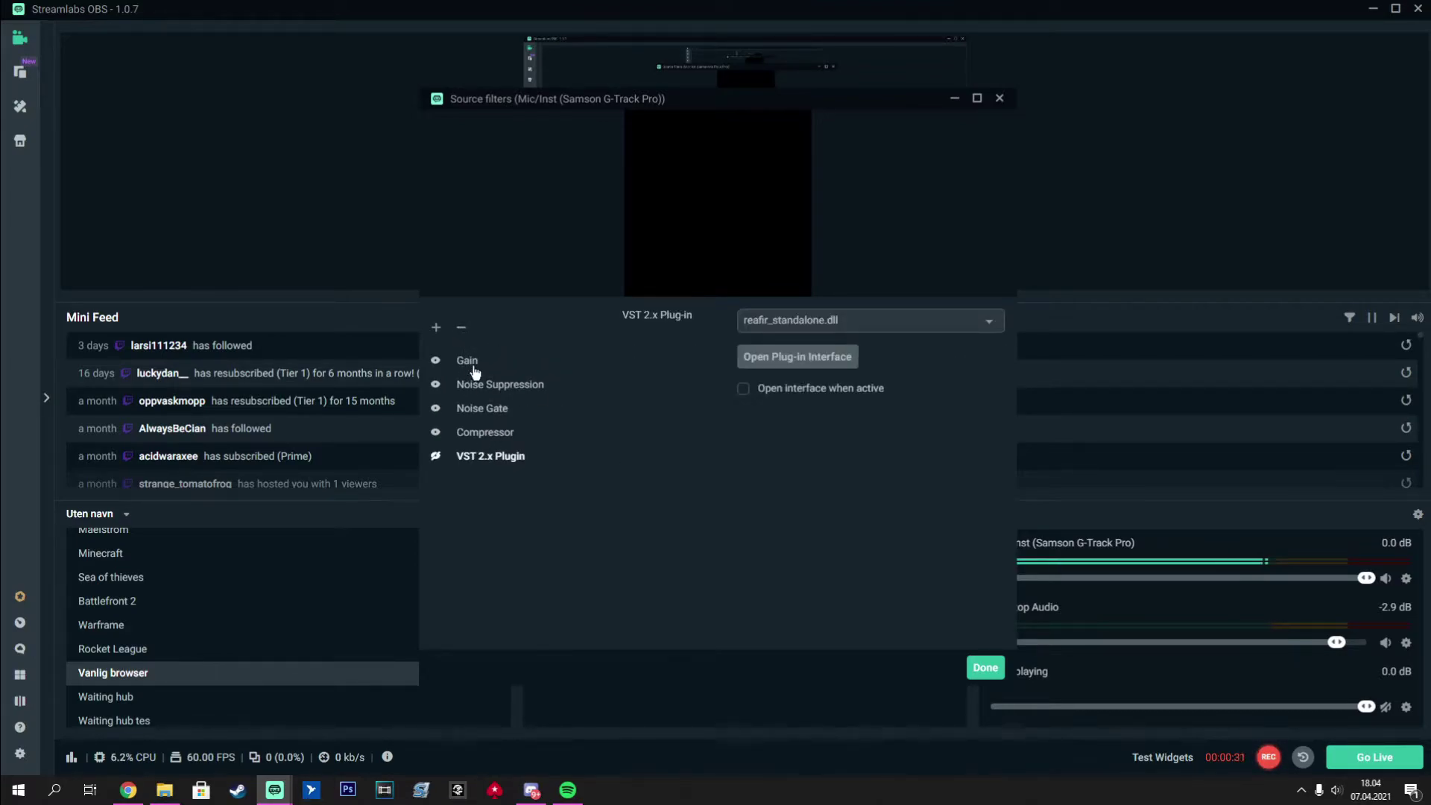
{"action": "left_click", "coordinate": [467, 362]}
{"action": "left_click", "coordinate": [486, 386]}
{"action": "left_click", "coordinate": [484, 432]}
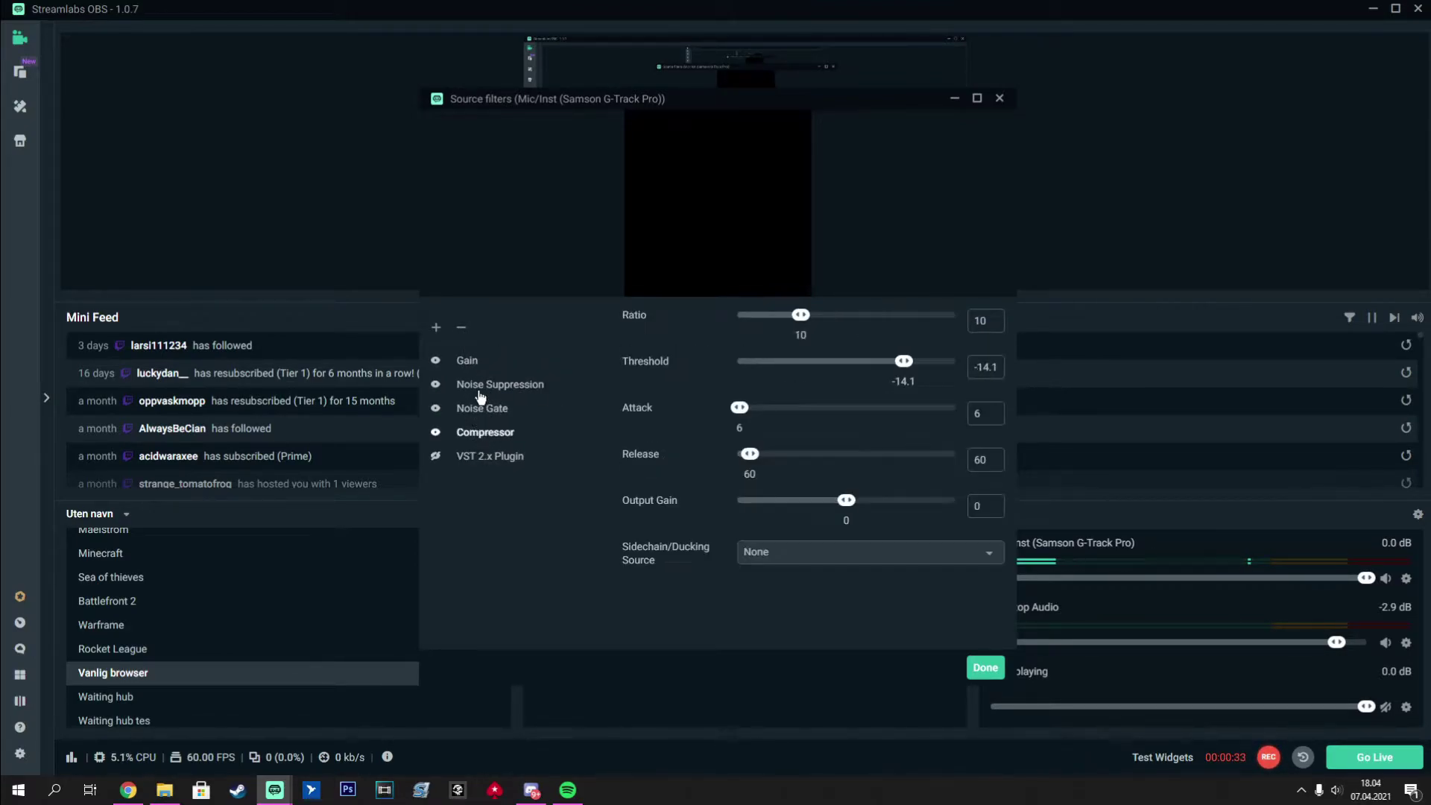
{"action": "left_click", "coordinate": [485, 455]}
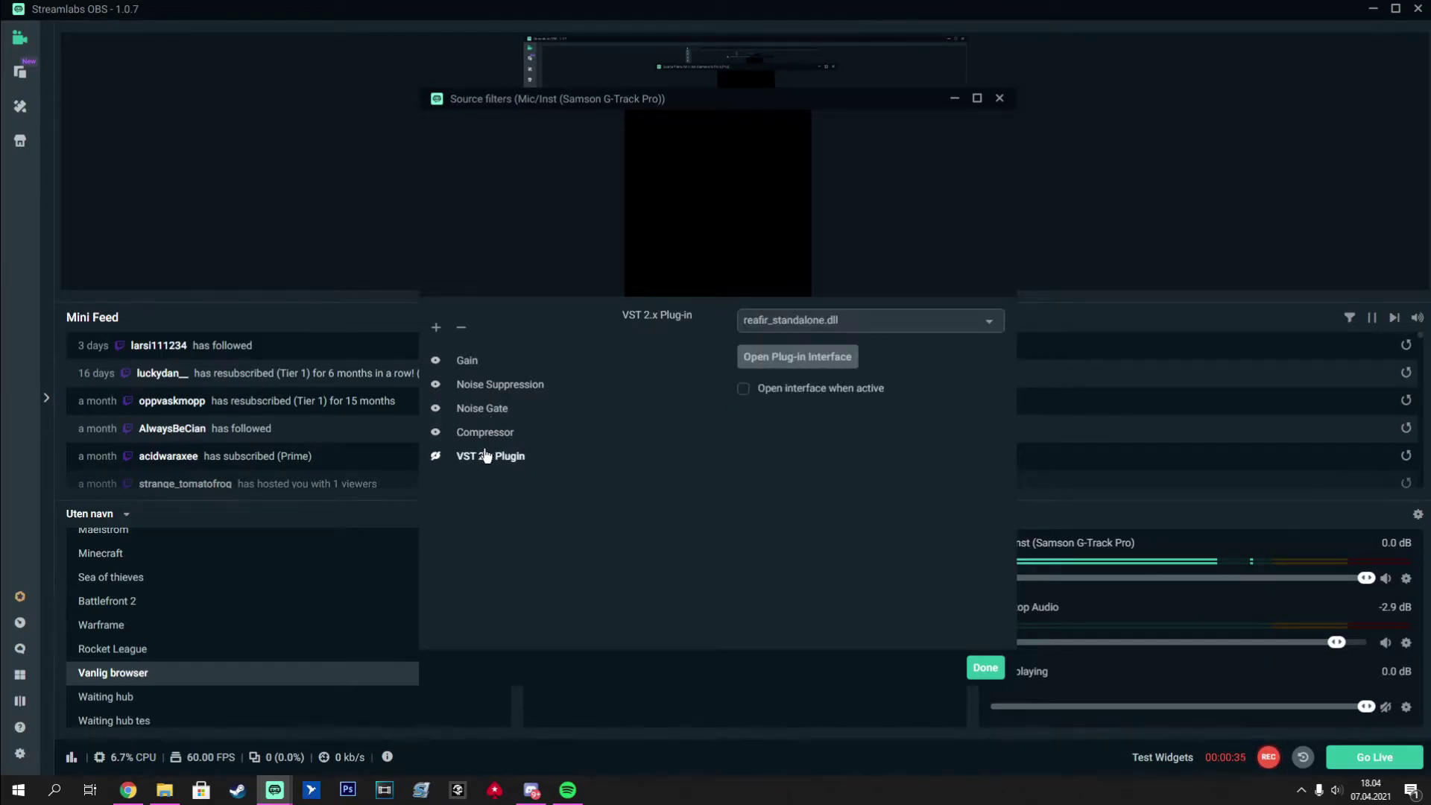
{"action": "left_click", "coordinate": [465, 363]}
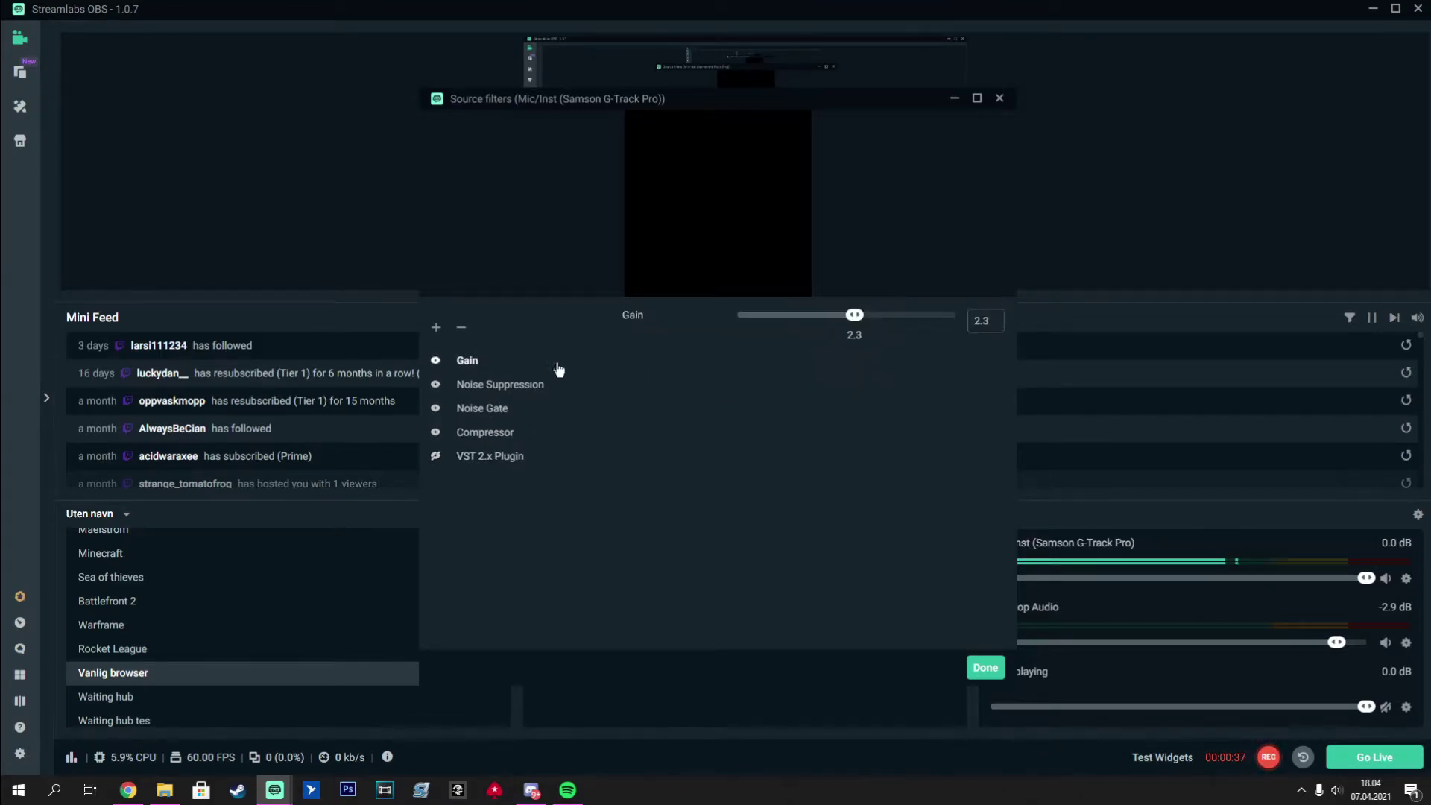
- Look through the filter types that can be added to the microphone source without adding one
{"action": "left_click", "coordinate": [435, 325]}
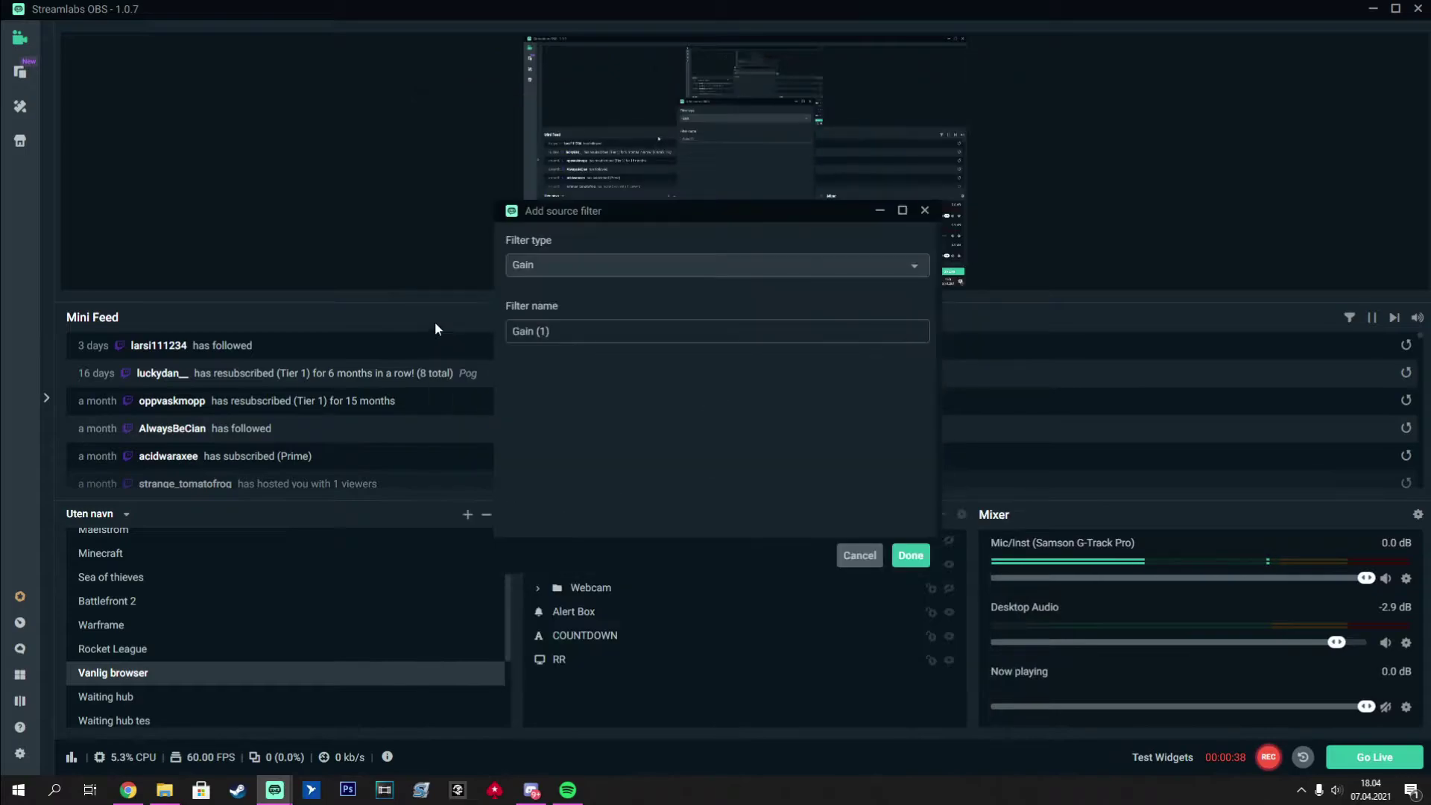
{"action": "left_click", "coordinate": [594, 259]}
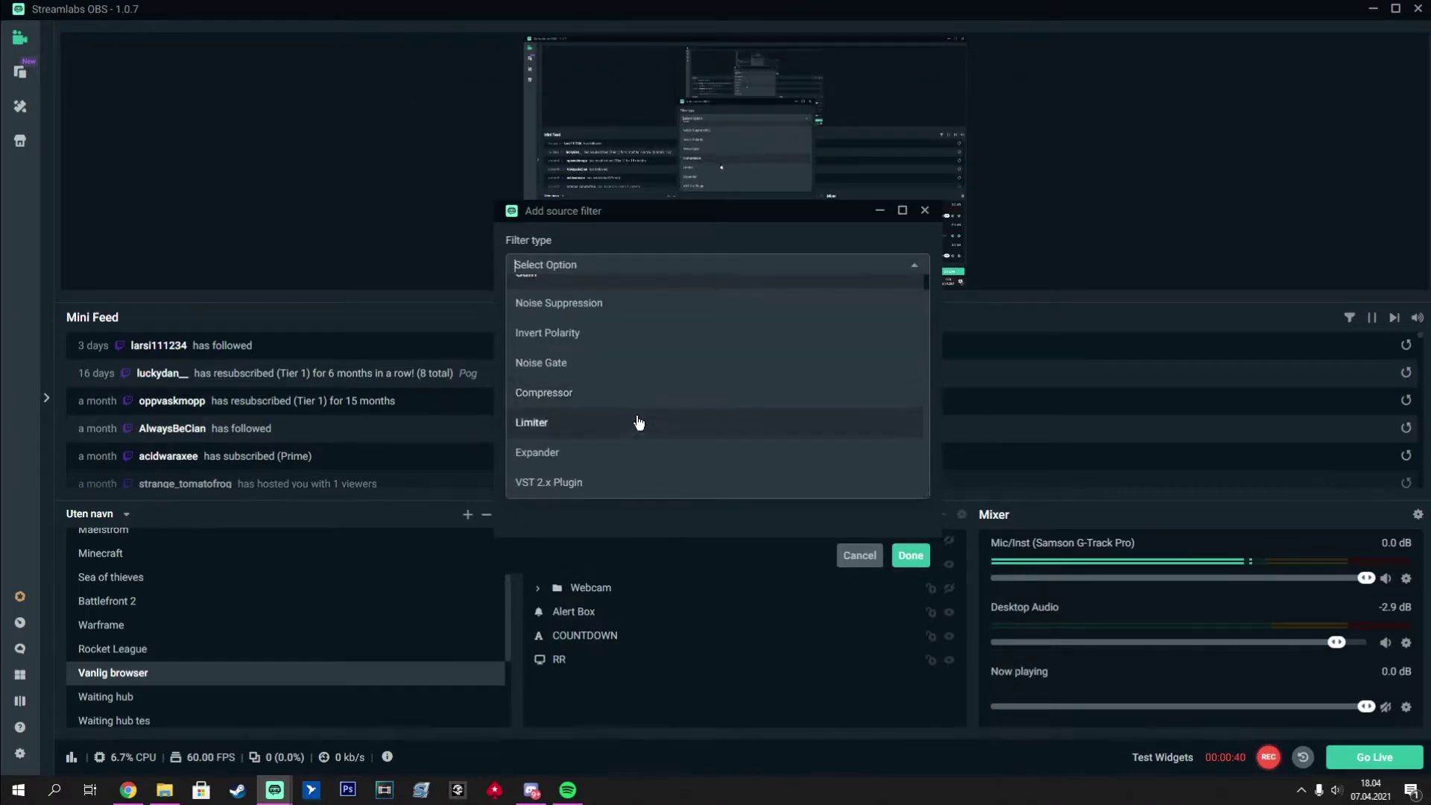
{"action": "scroll", "coordinate": [658, 403], "scroll_direction": "up", "scroll_amount": 1}
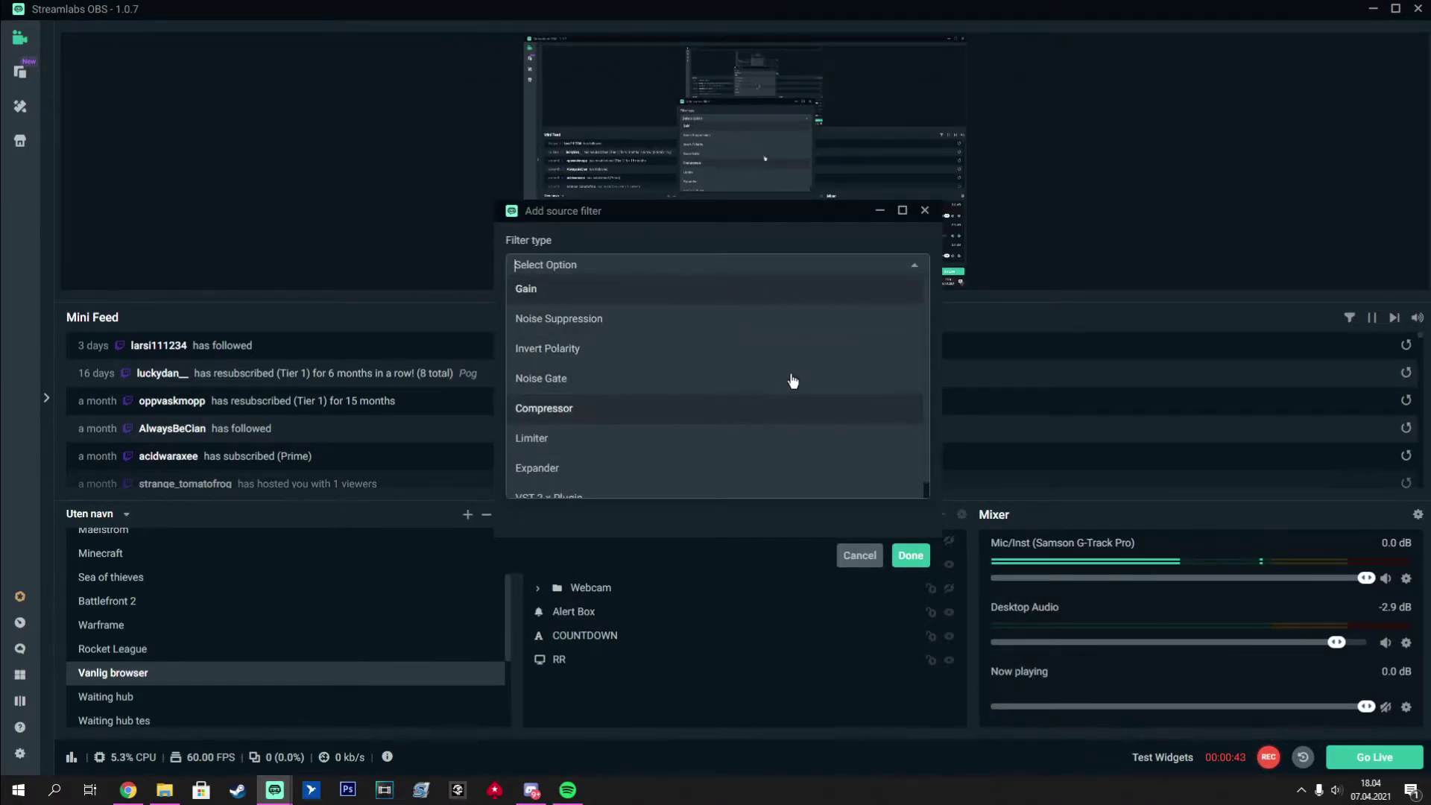
{"action": "left_click", "coordinate": [859, 555]}
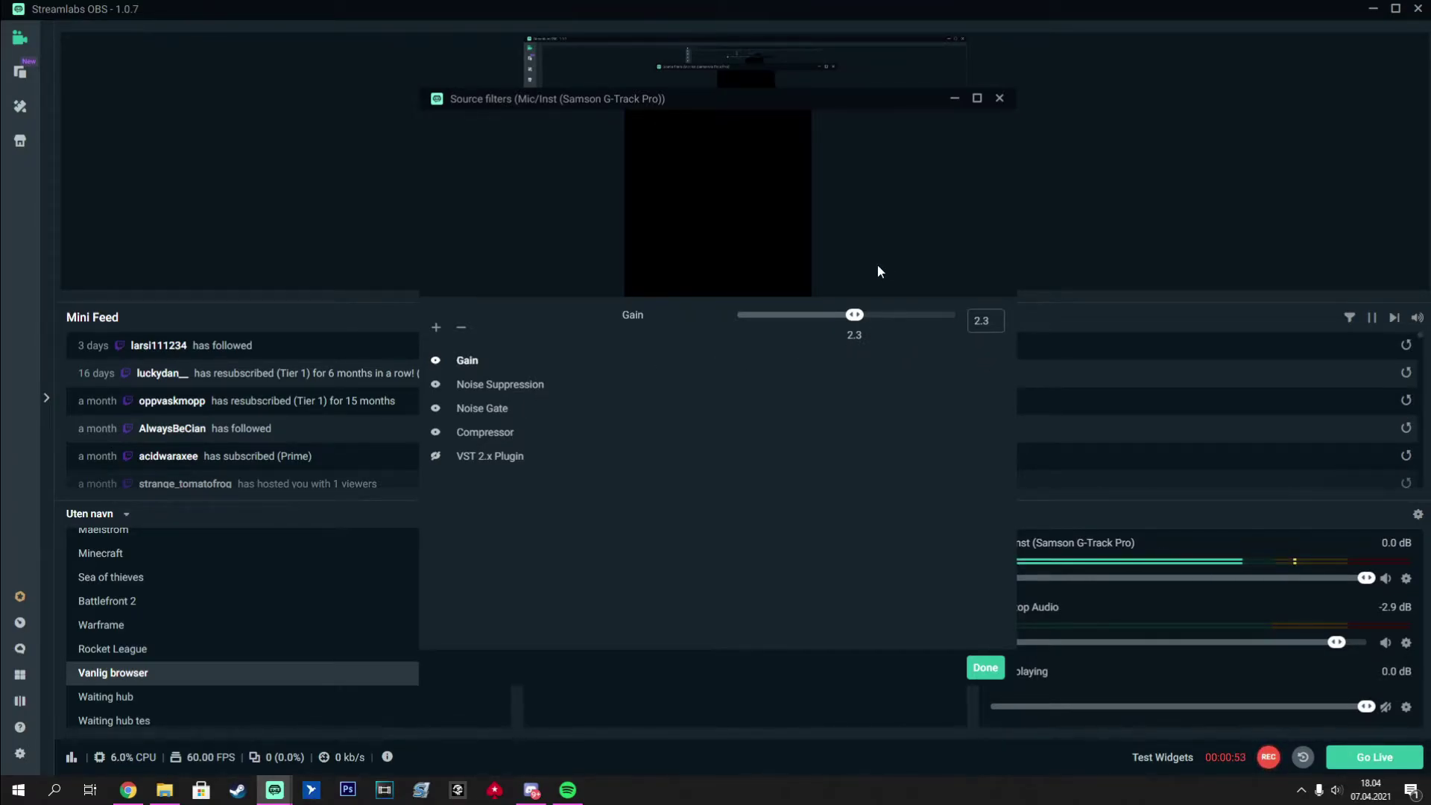
- Choose Speex (lower CPU usage) as the Noise Suppression method and adjust the suppression level
{"action": "left_click_drag", "start_coordinate": [894, 109], "coordinate": [532, 109]}
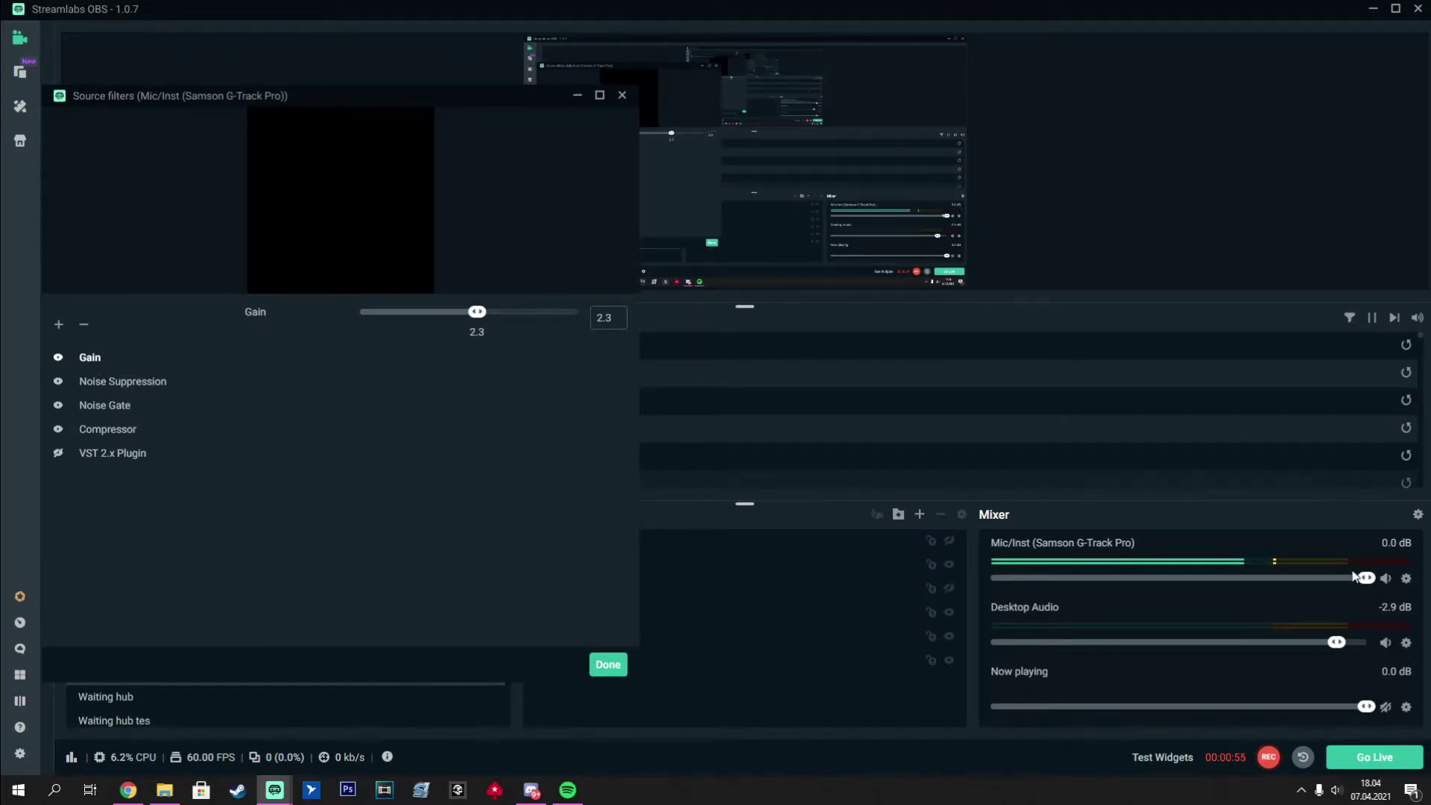
{"action": "left_click_drag", "start_coordinate": [480, 102], "coordinate": [949, 92]}
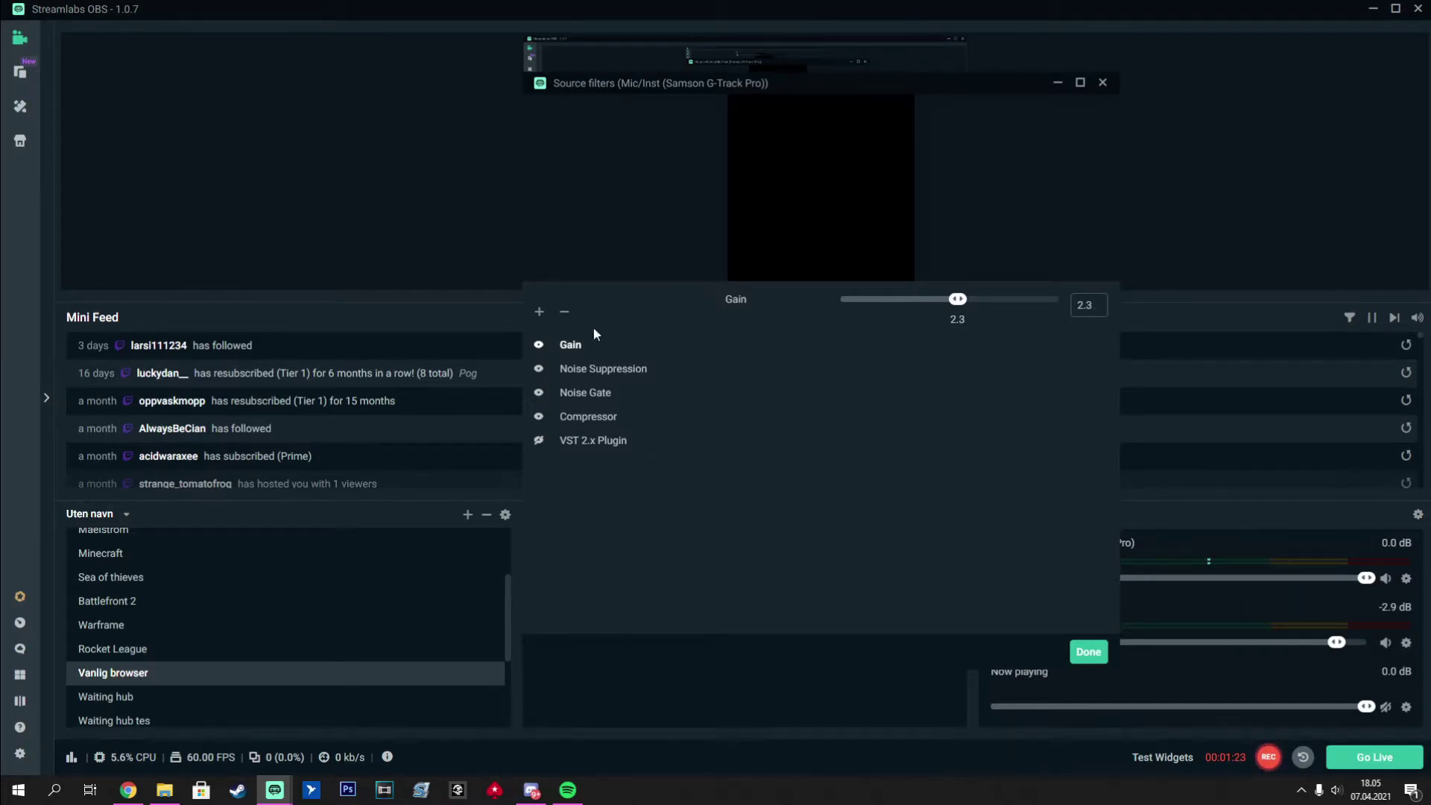
{"action": "left_click", "coordinate": [596, 370]}
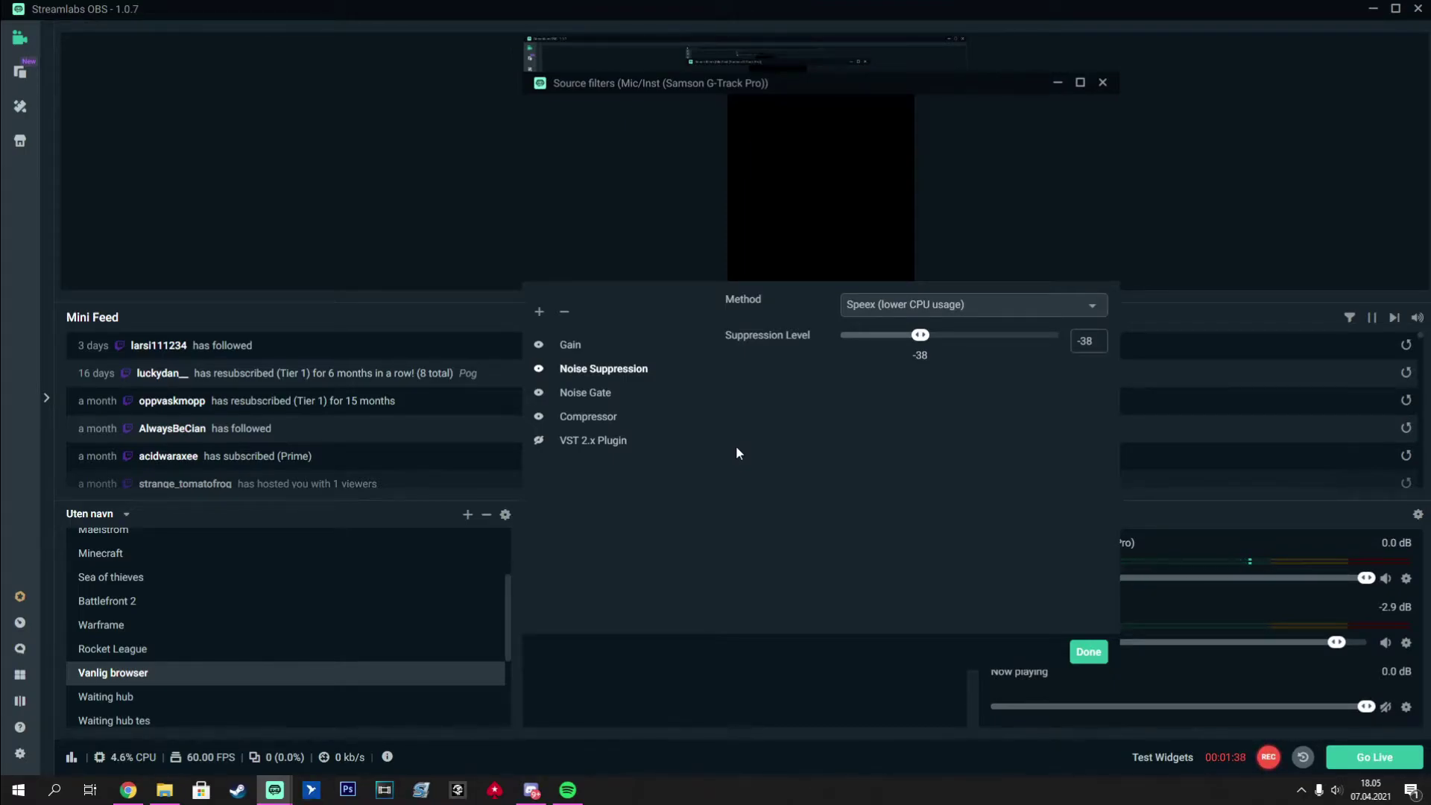
{"action": "left_click", "coordinate": [920, 302]}
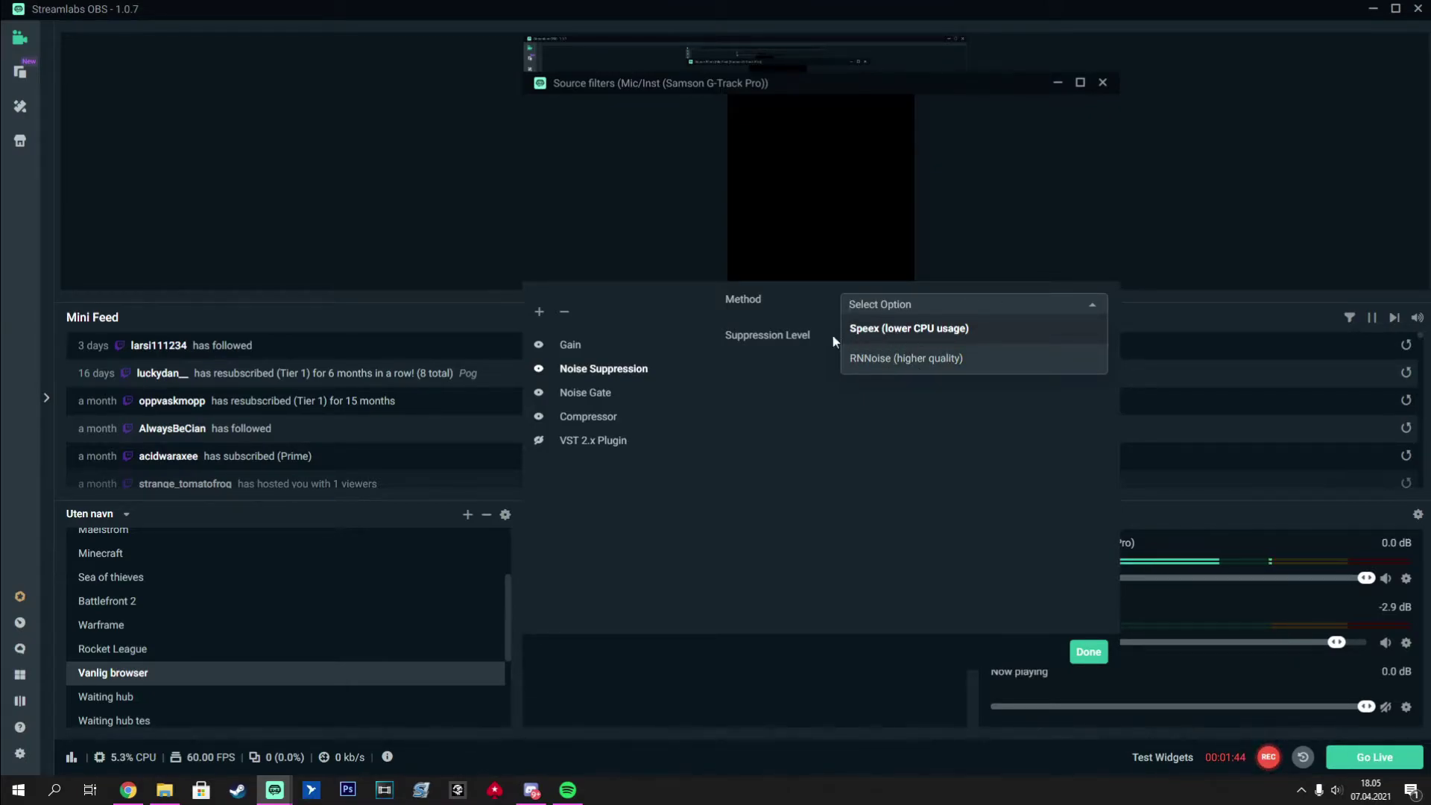
{"action": "left_click", "coordinate": [947, 328]}
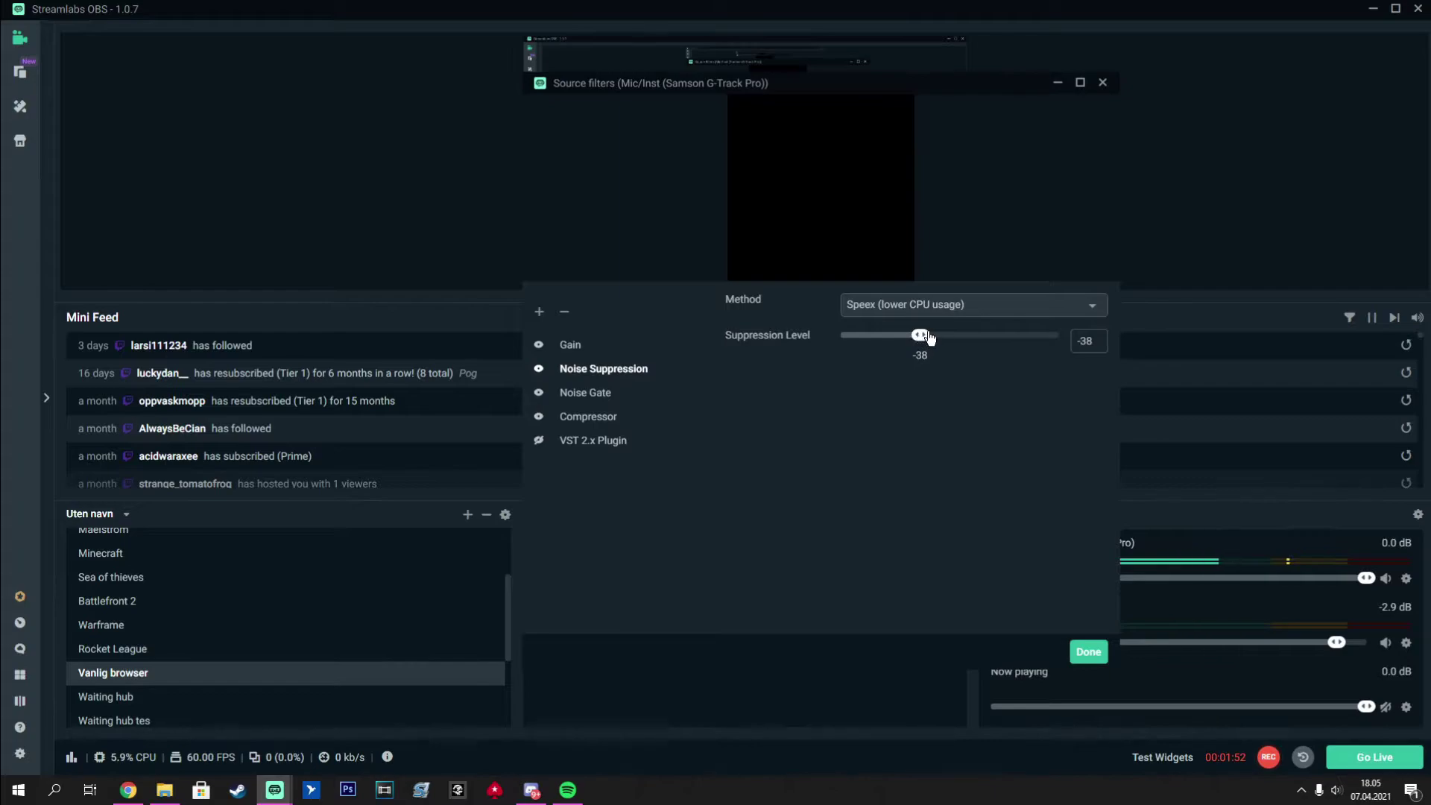
{"action": "left_click_drag", "start_coordinate": [929, 338], "coordinate": [923, 328]}
- Examine the Noise Gate thresholds and timings and the Compressor settings
{"action": "left_click", "coordinate": [585, 395]}
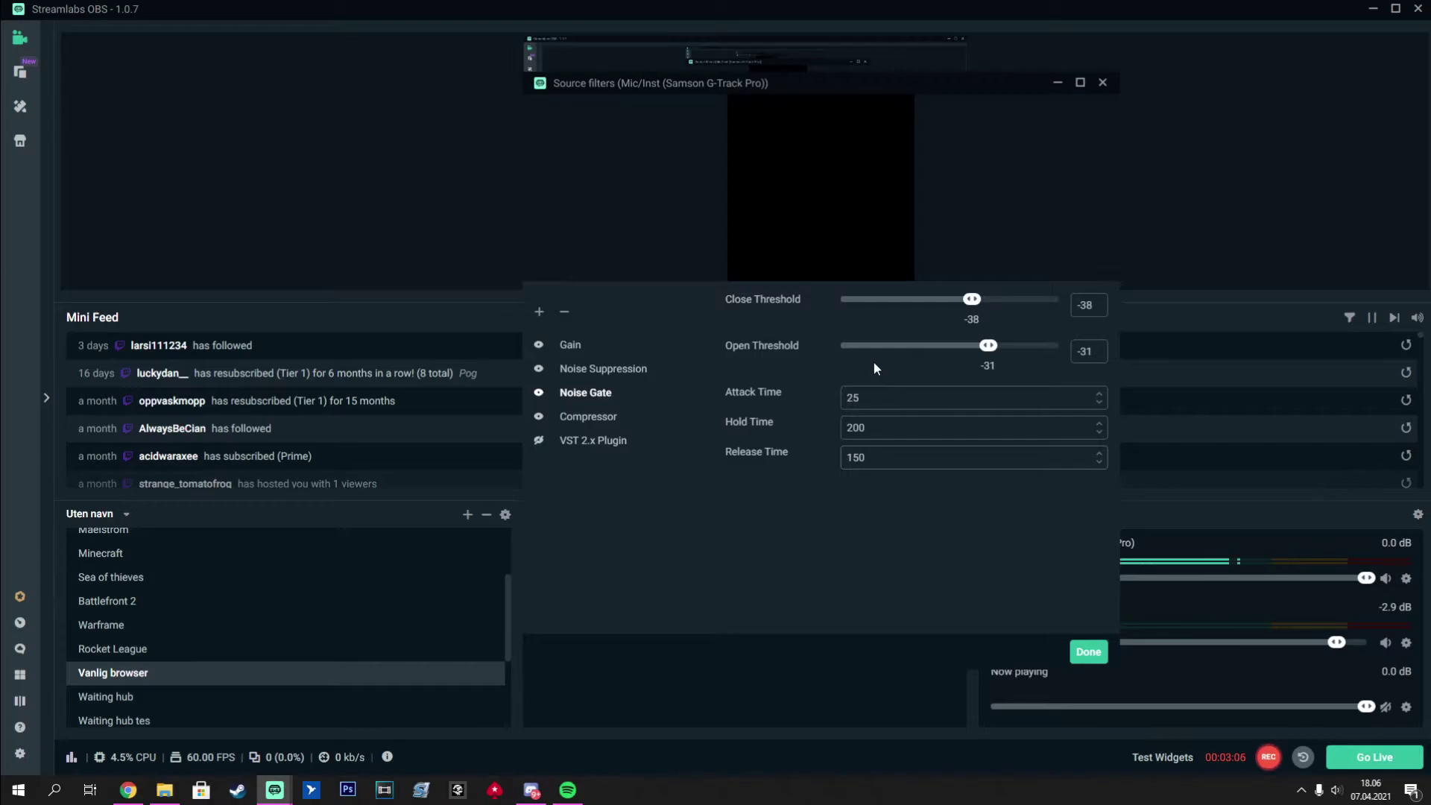
{"action": "left_click", "coordinate": [590, 415]}
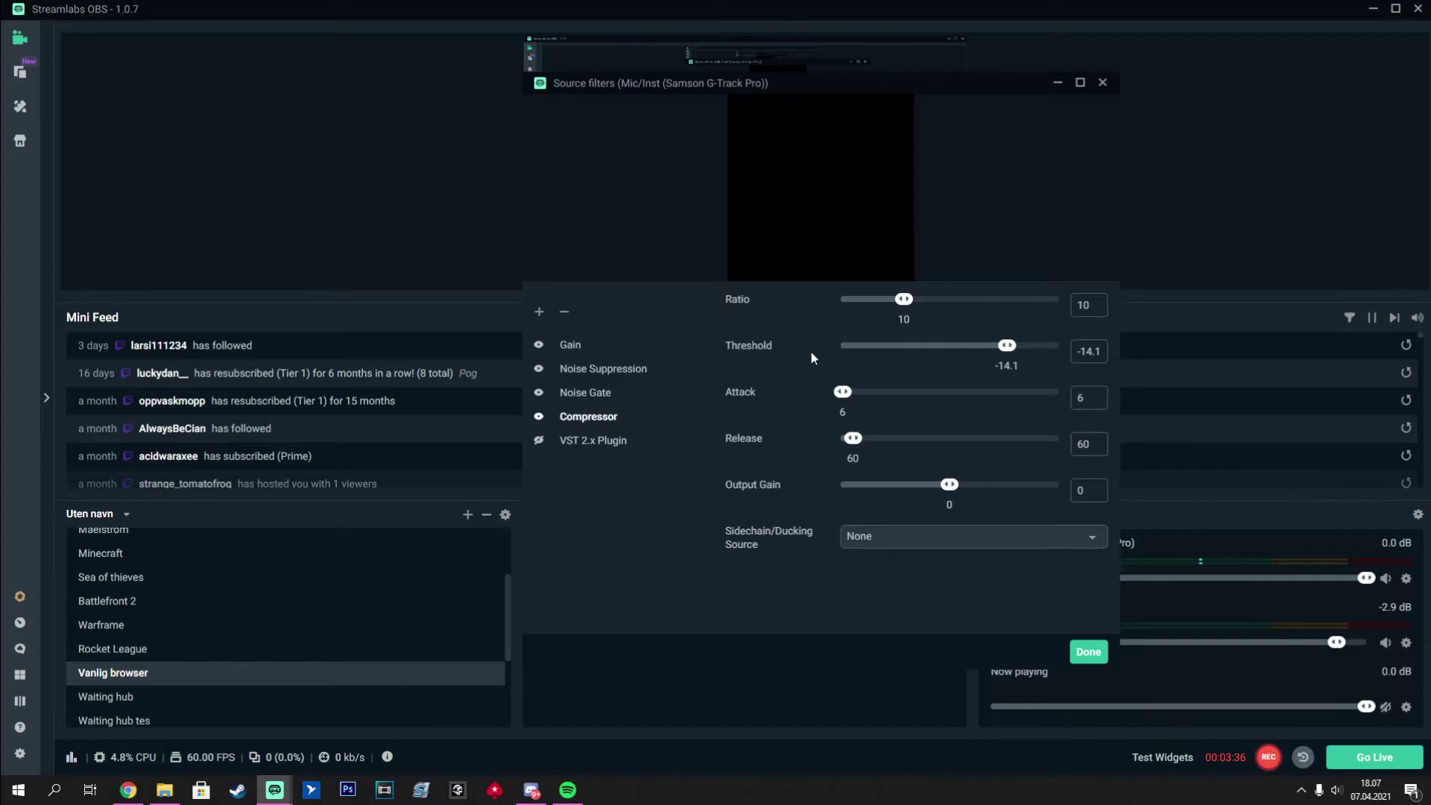
- Open the VST 2.x Plugin filter's ReaFir interface and examine its existing EQ curve
{"action": "left_click", "coordinate": [647, 445]}
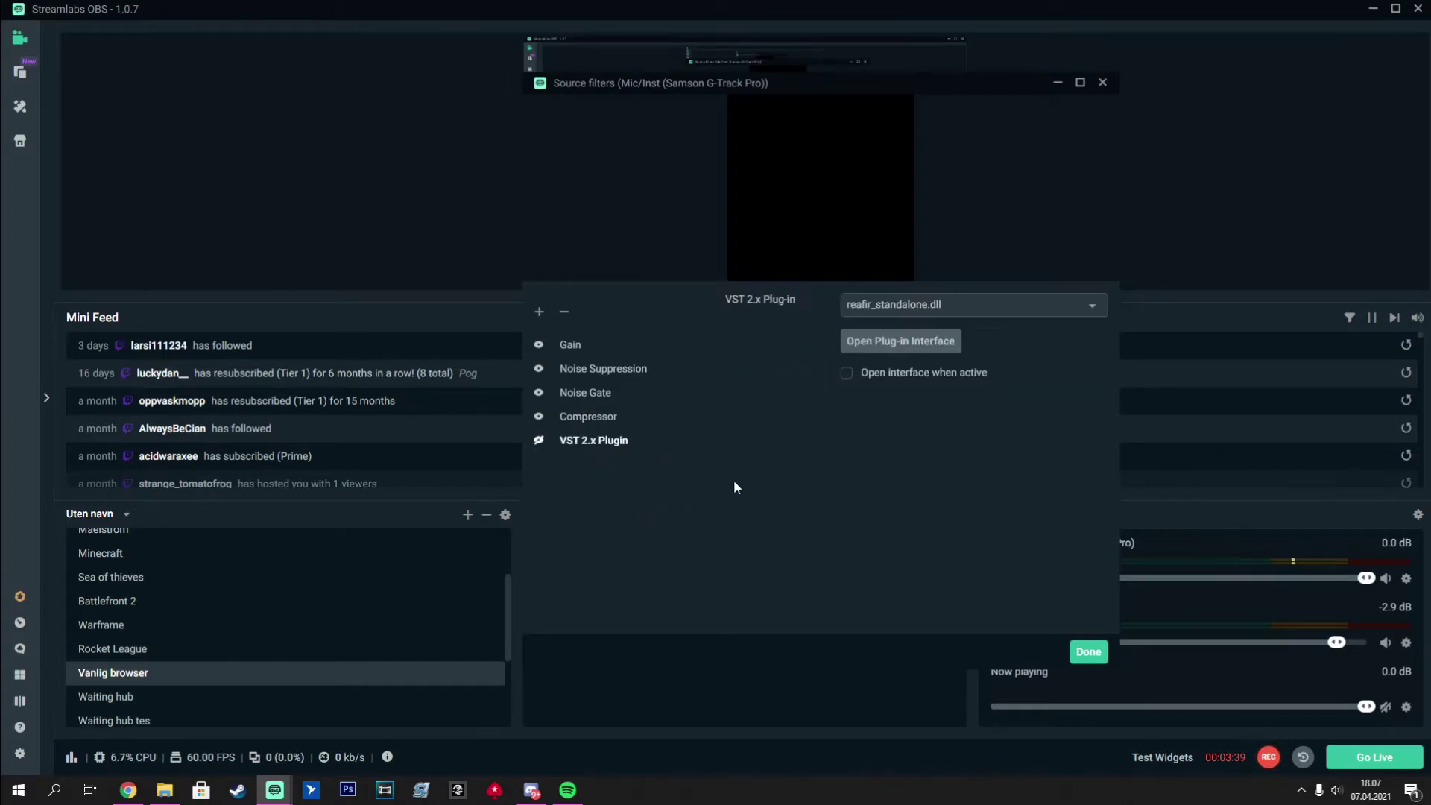
{"action": "left_click", "coordinate": [927, 342]}
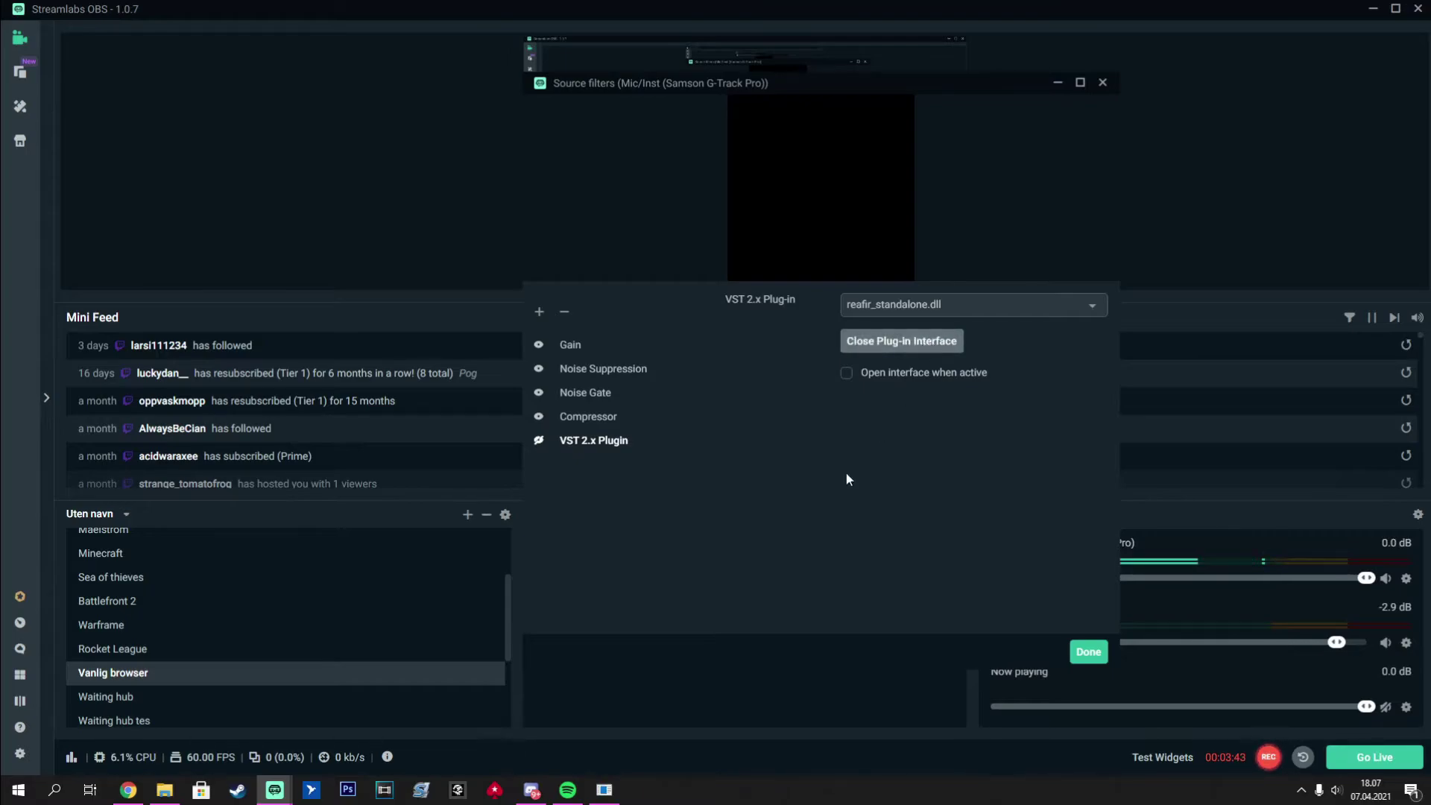
{"action": "left_click_drag", "start_coordinate": [277, 19], "coordinate": [676, 200]}
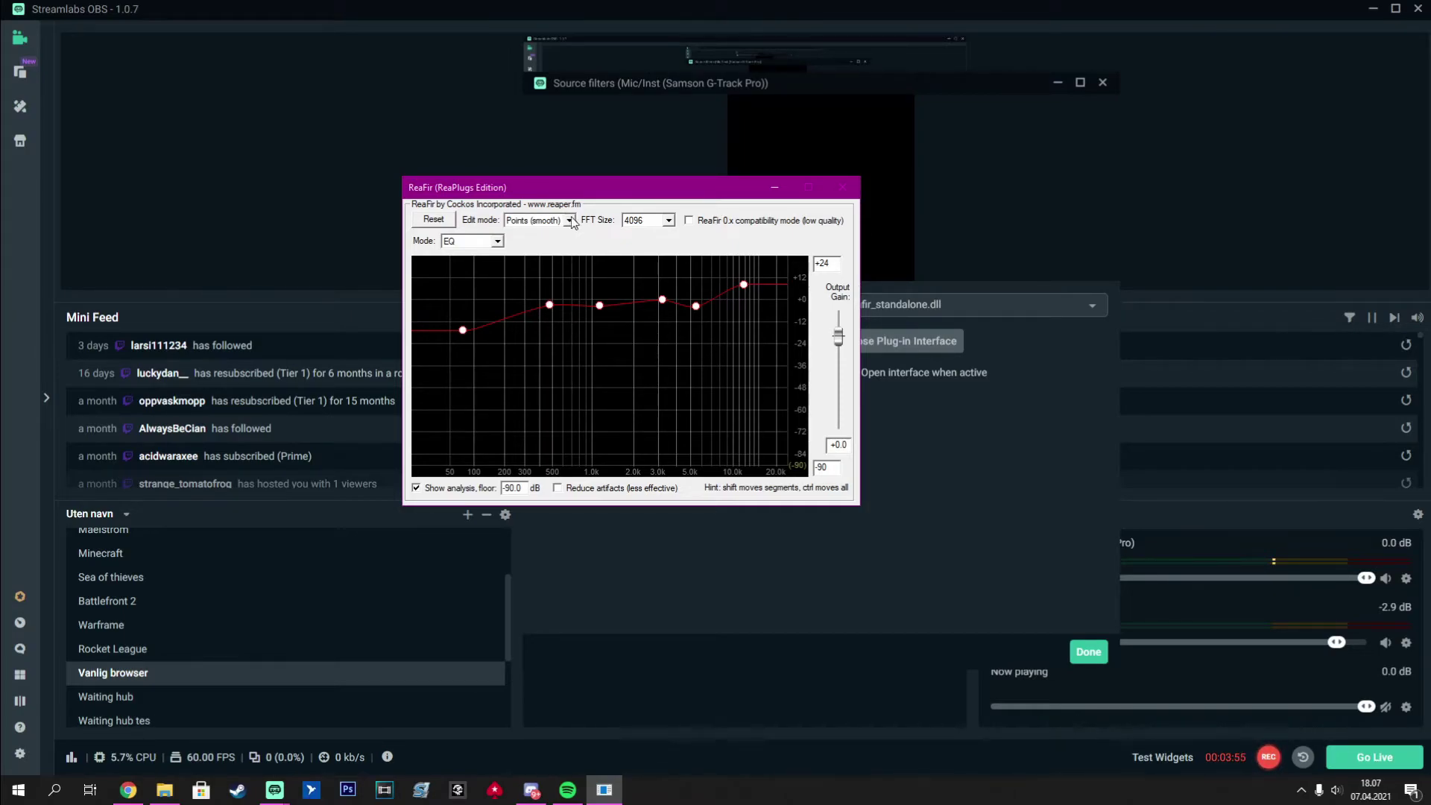
{"action": "left_click_drag", "start_coordinate": [646, 195], "coordinate": [619, 213]}
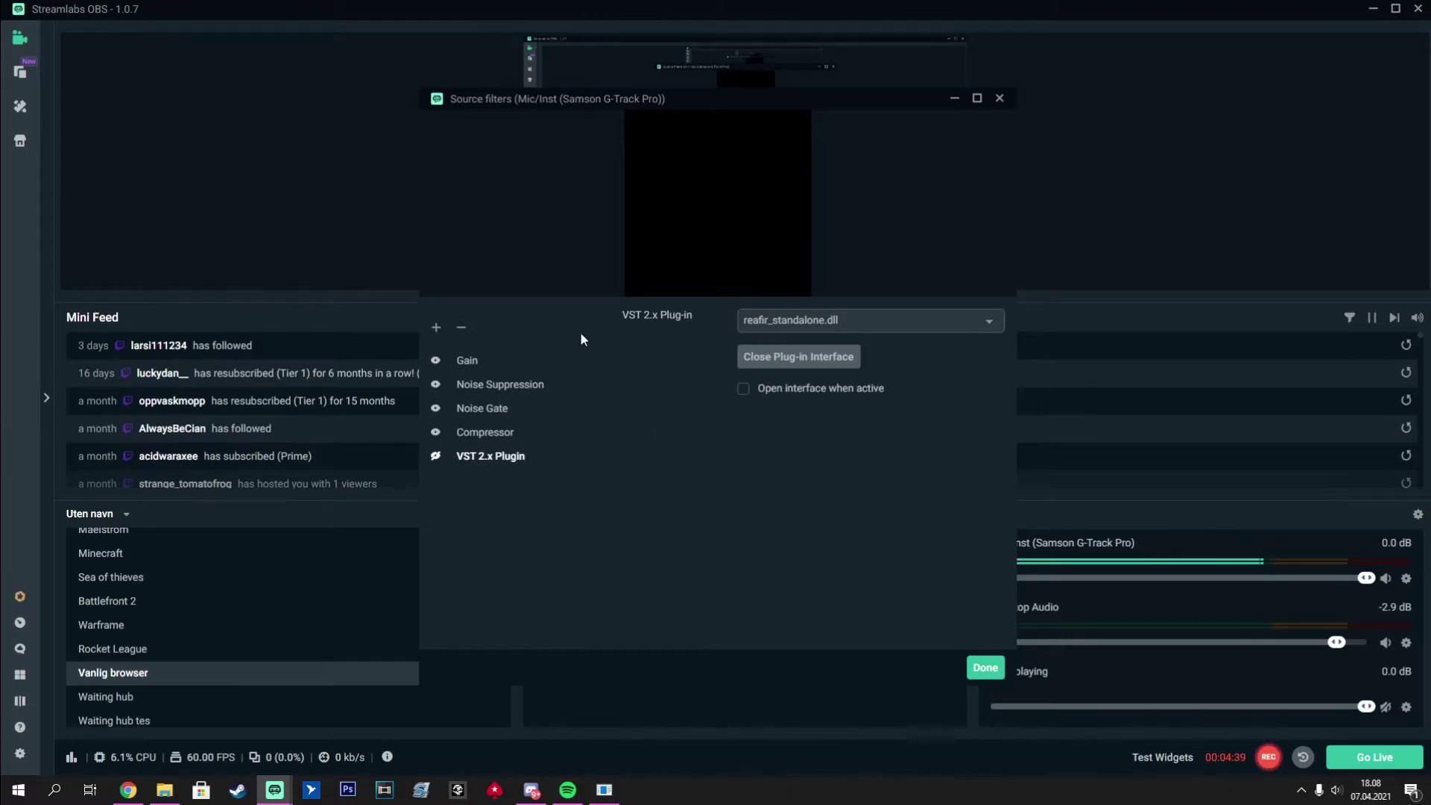
{"action": "left_click", "coordinate": [436, 327]}
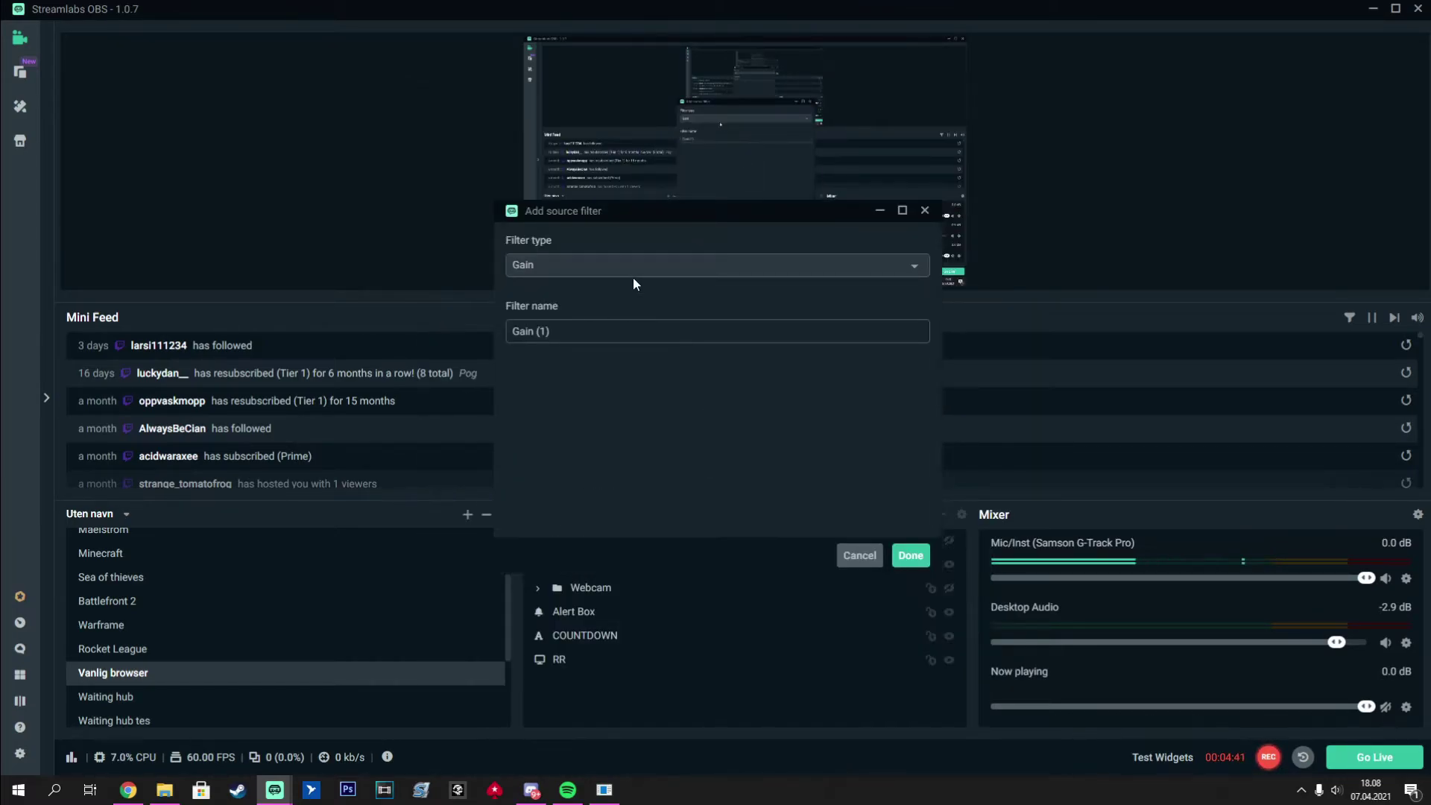
{"action": "left_click", "coordinate": [633, 273]}
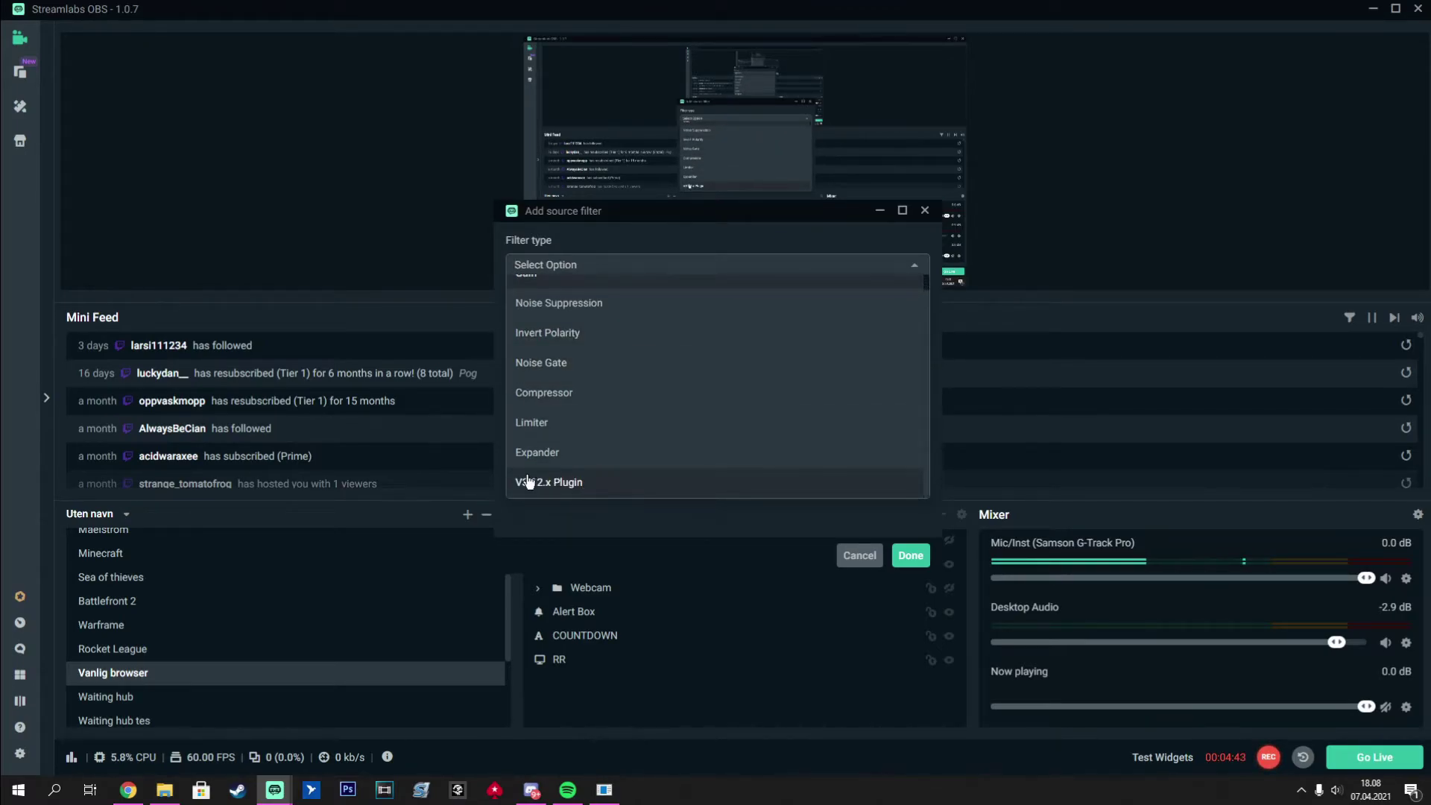
{"action": "left_click", "coordinate": [604, 483]}
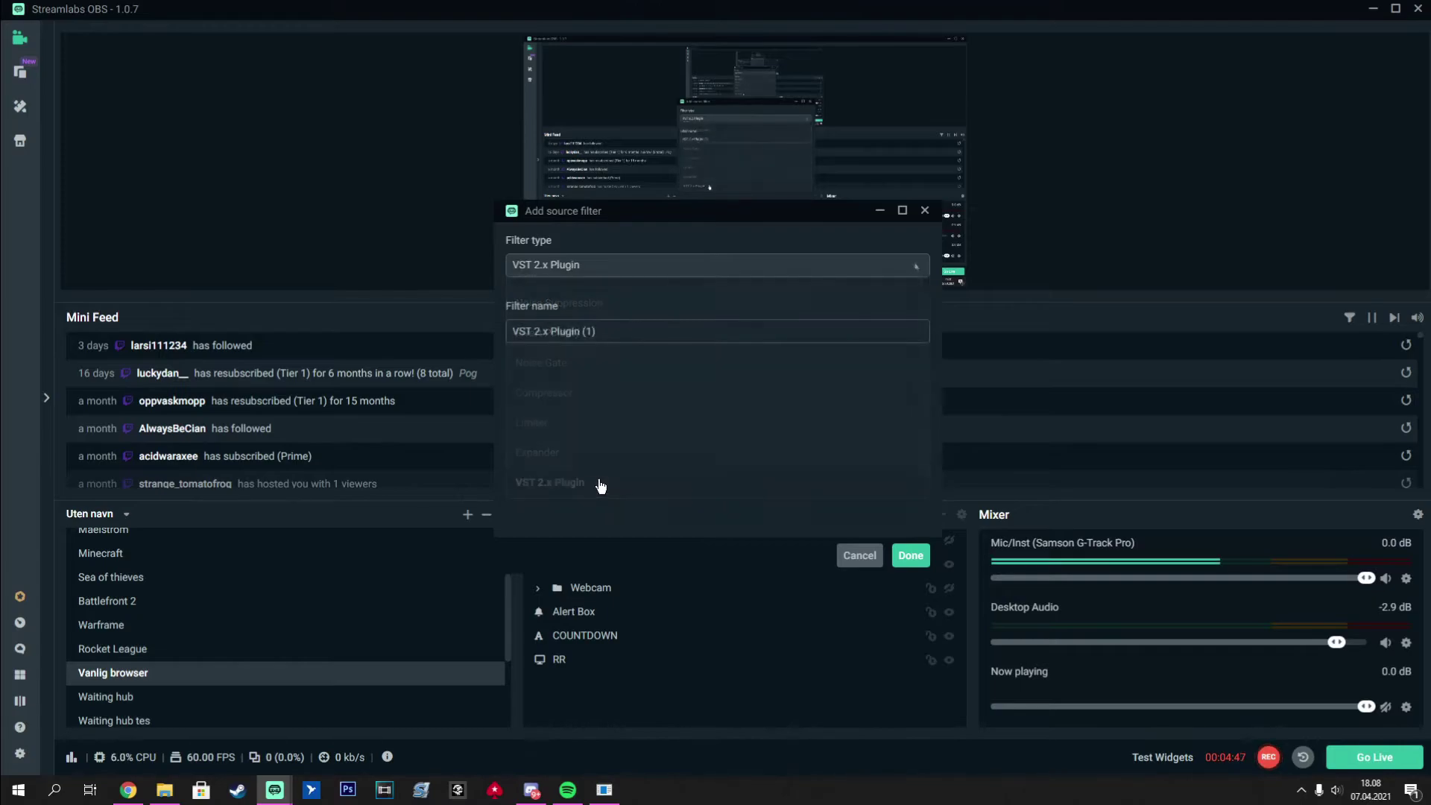
{"action": "left_click", "coordinate": [908, 554]}
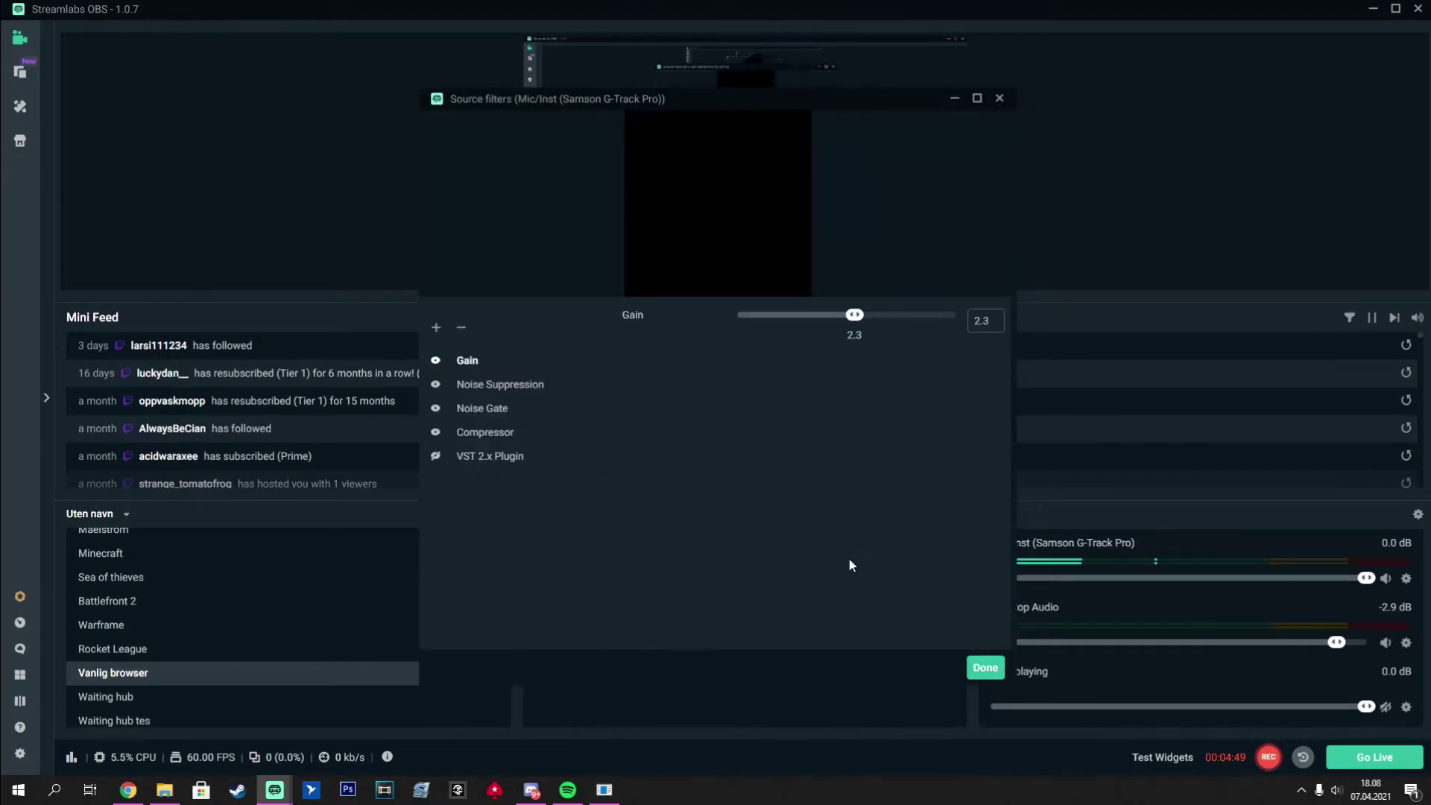
- Select reafir_standalone.dll as the plug-in for the VST 2.x Plugin filter
{"action": "left_click", "coordinate": [521, 460]}
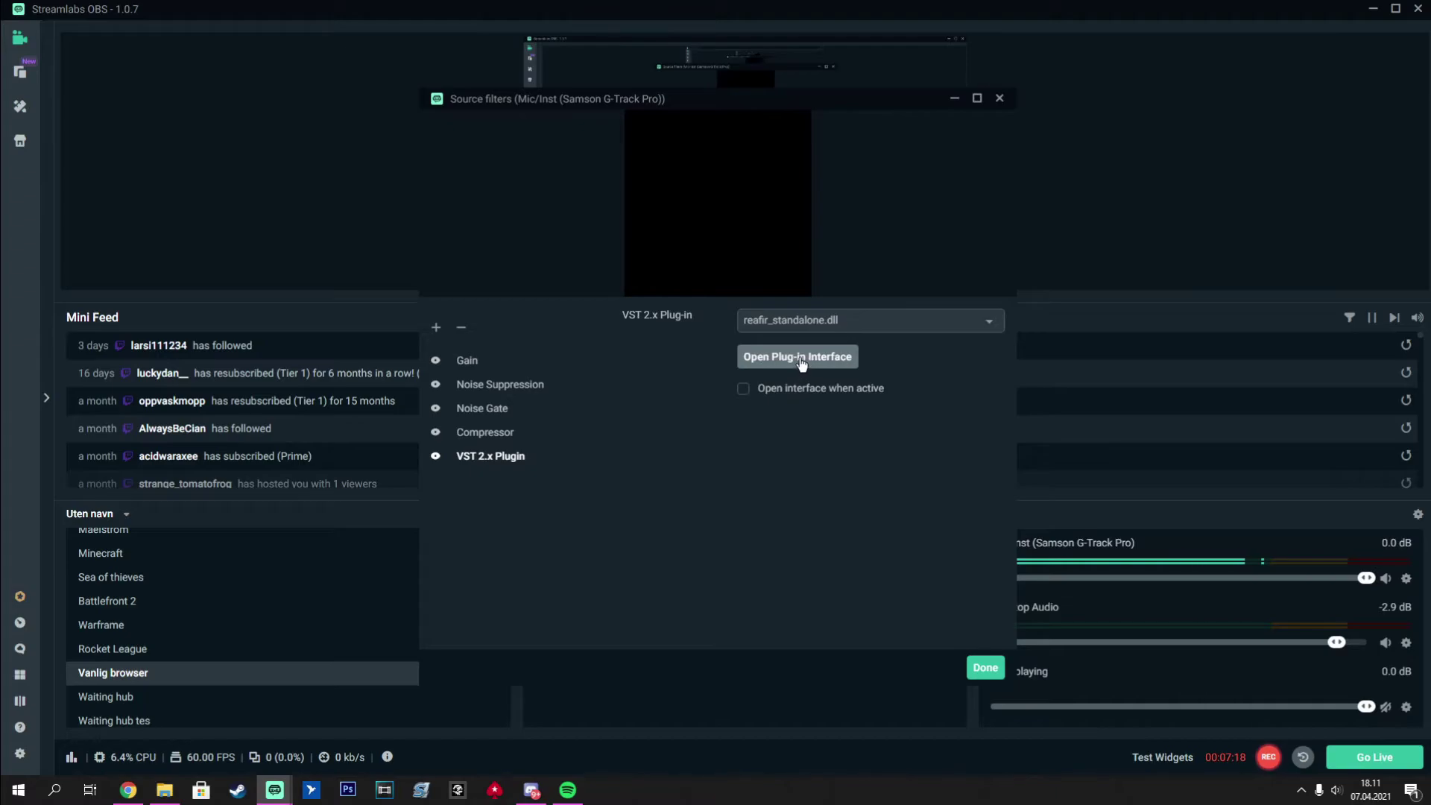
{"action": "left_click", "coordinate": [824, 322]}
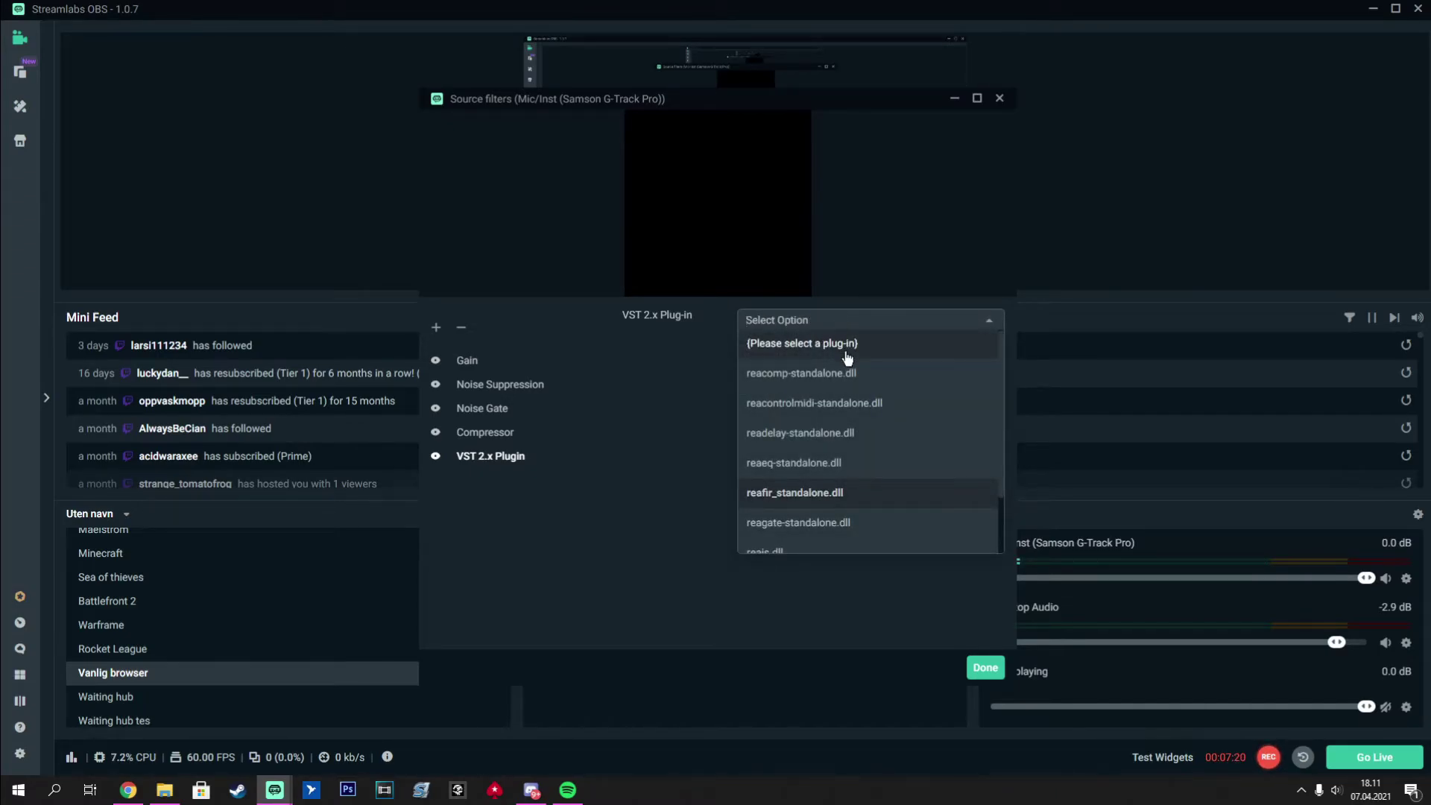
{"action": "scroll", "coordinate": [847, 365], "scroll_direction": "down", "scroll_amount": 1}
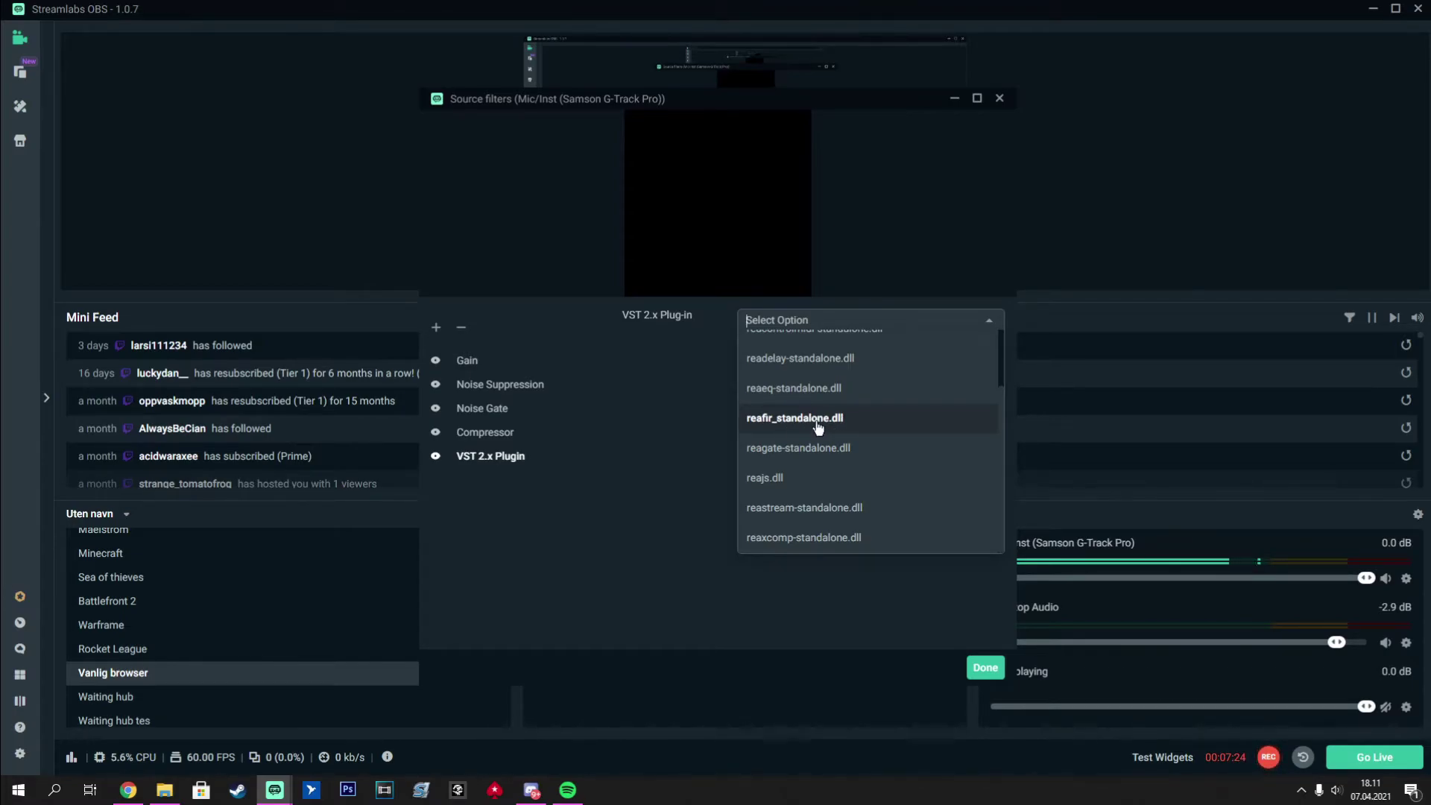
{"action": "scroll", "coordinate": [854, 428], "scroll_direction": "up", "scroll_amount": 1}
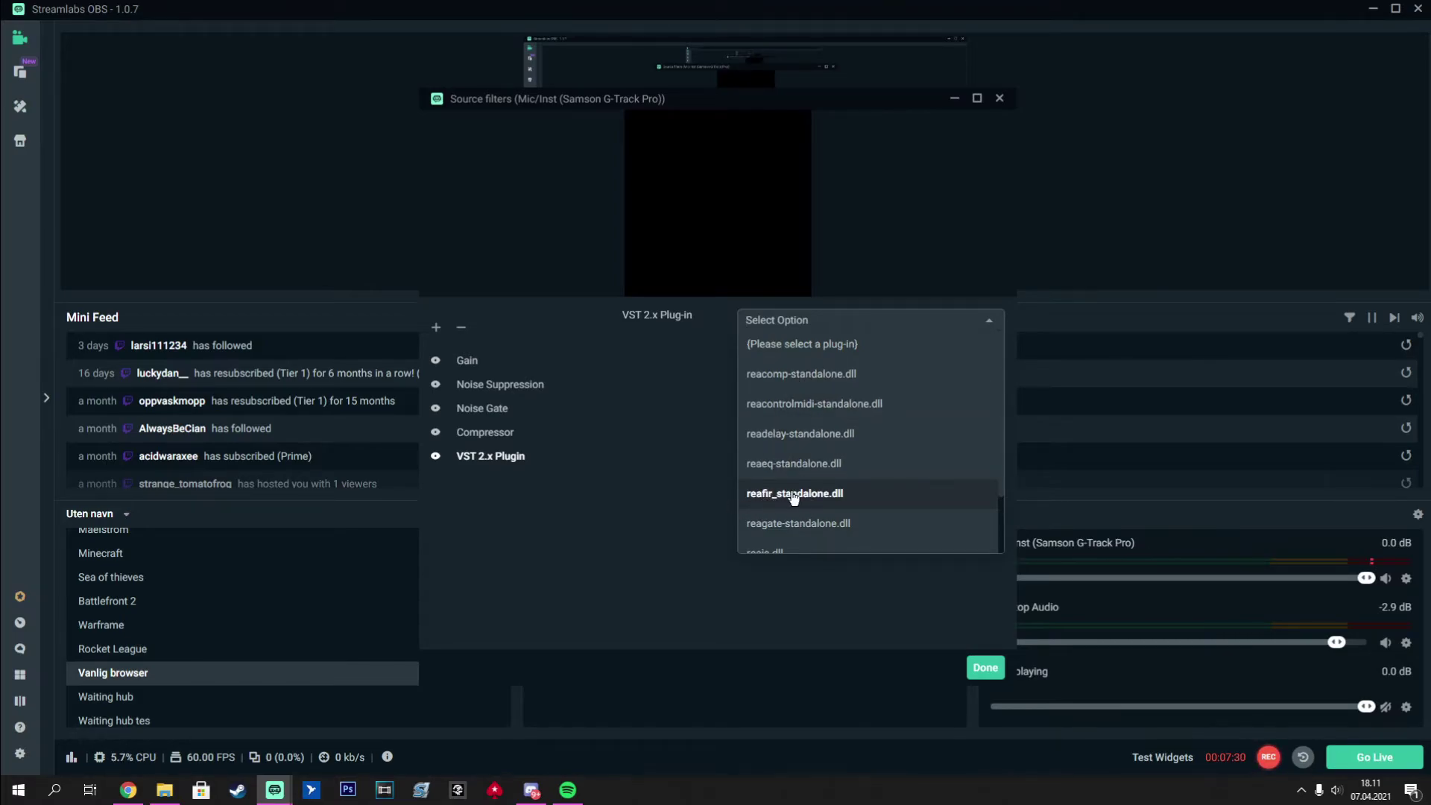
{"action": "left_click", "coordinate": [787, 496]}
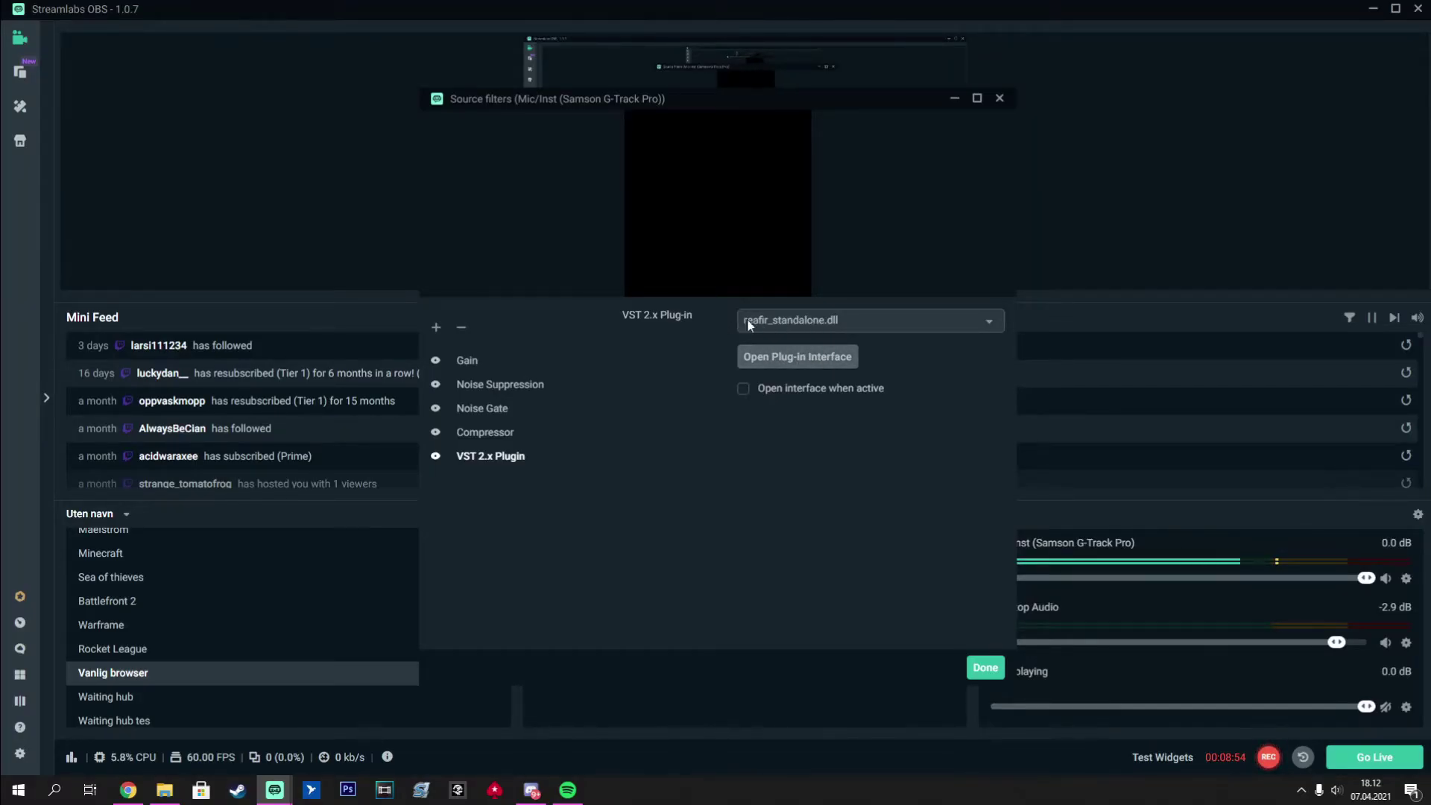
- Open the ReaFir plug-in interface and try adding and removing a high-frequency point on the EQ curve
{"action": "left_click", "coordinate": [757, 356]}
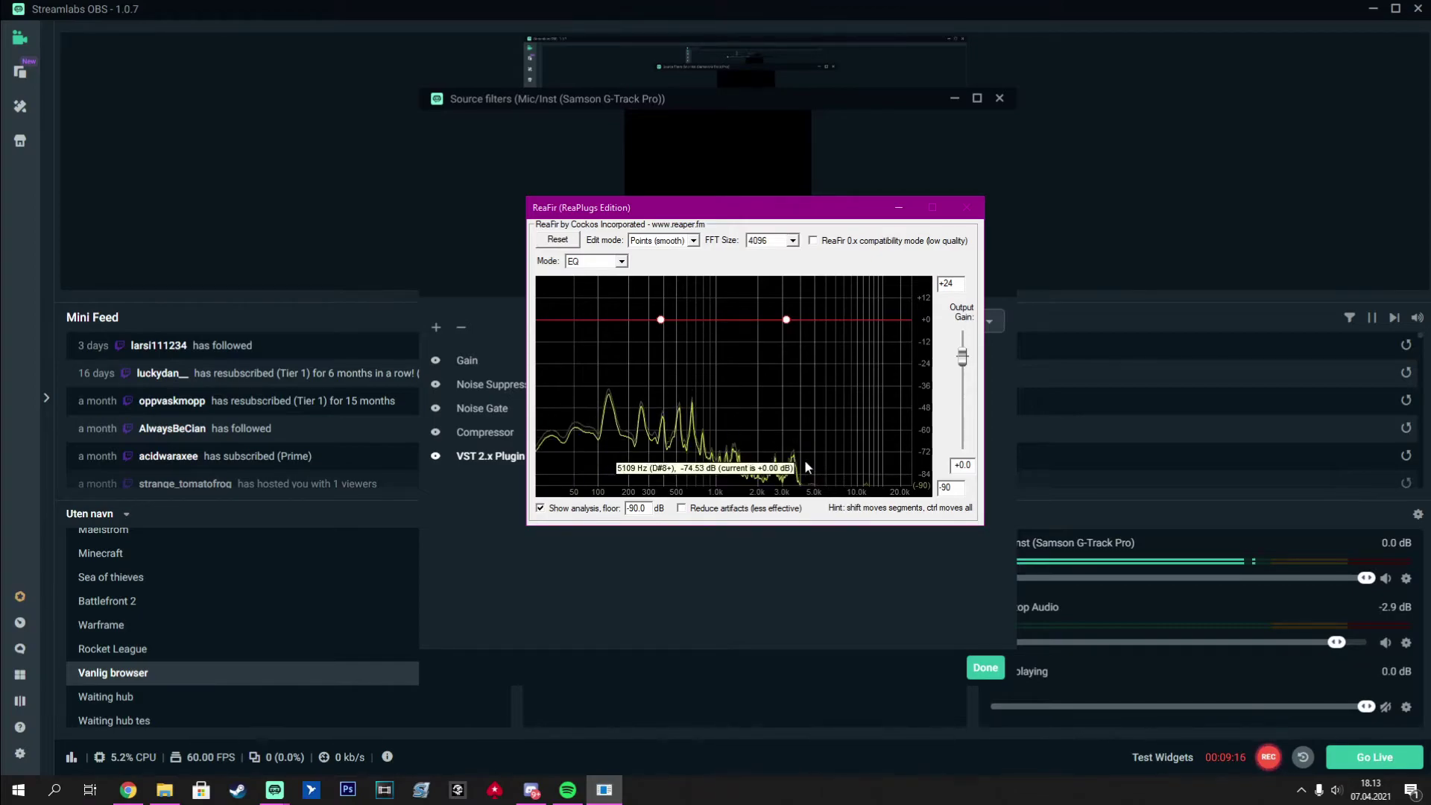
{"action": "left_click_drag", "start_coordinate": [860, 320], "coordinate": [854, 339]}
{"action": "right_click", "coordinate": [852, 335]}
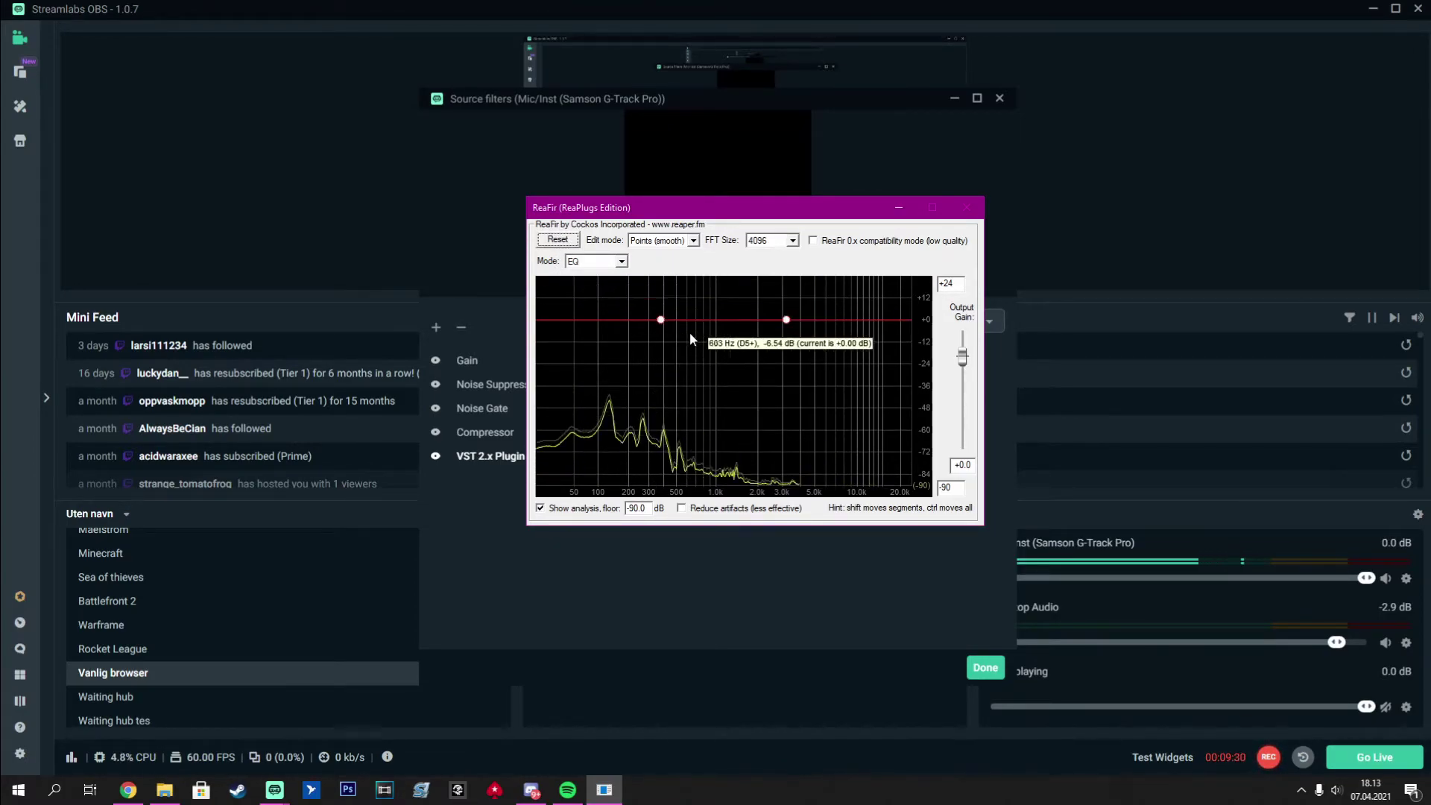
{"action": "left_click", "coordinate": [786, 319]}
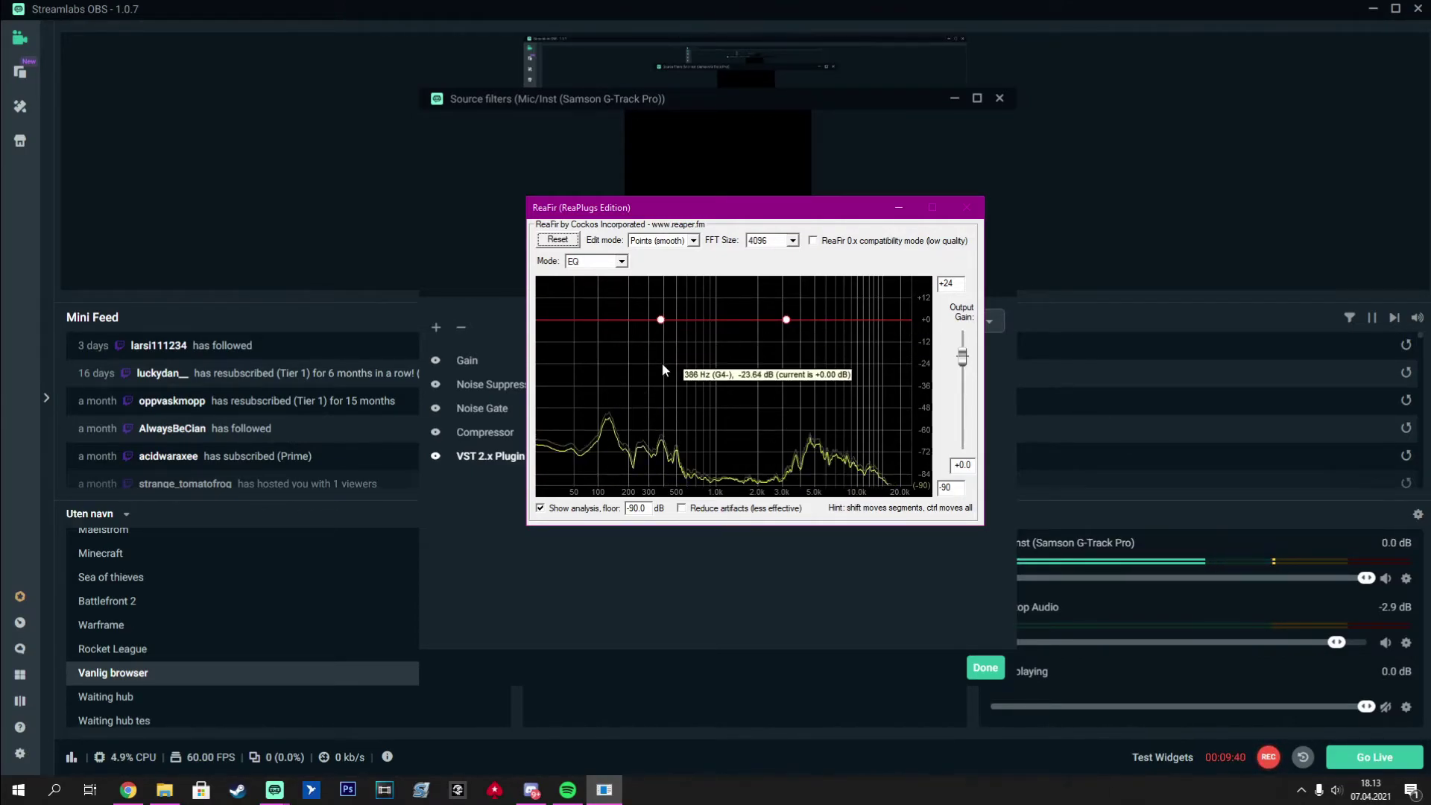
- Add EQ curve points, lowering one near 100 Hz and raising others just above 1 kHz and just below 10 kHz
{"action": "left_click", "coordinate": [601, 320]}
{"action": "left_click_drag", "start_coordinate": [601, 320], "coordinate": [600, 329]}
{"action": "left_click", "coordinate": [845, 319]}
{"action": "left_click", "coordinate": [726, 319]}
{"action": "left_click_drag", "start_coordinate": [727, 318], "coordinate": [727, 313]}
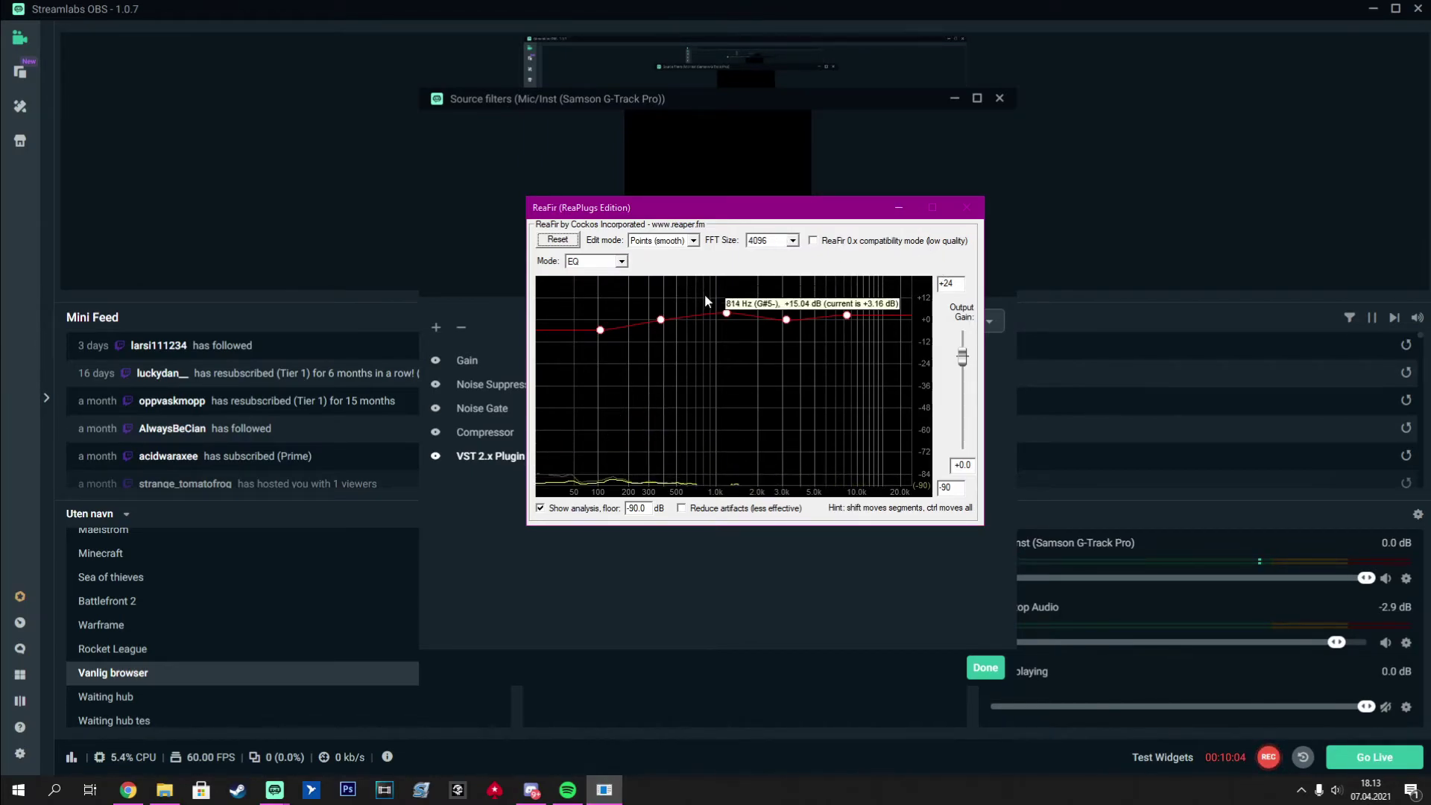
- Reset the ReaFir EQ curve and minimize the plug-in window
{"action": "left_click", "coordinate": [557, 239]}
{"action": "left_click", "coordinate": [898, 212]}
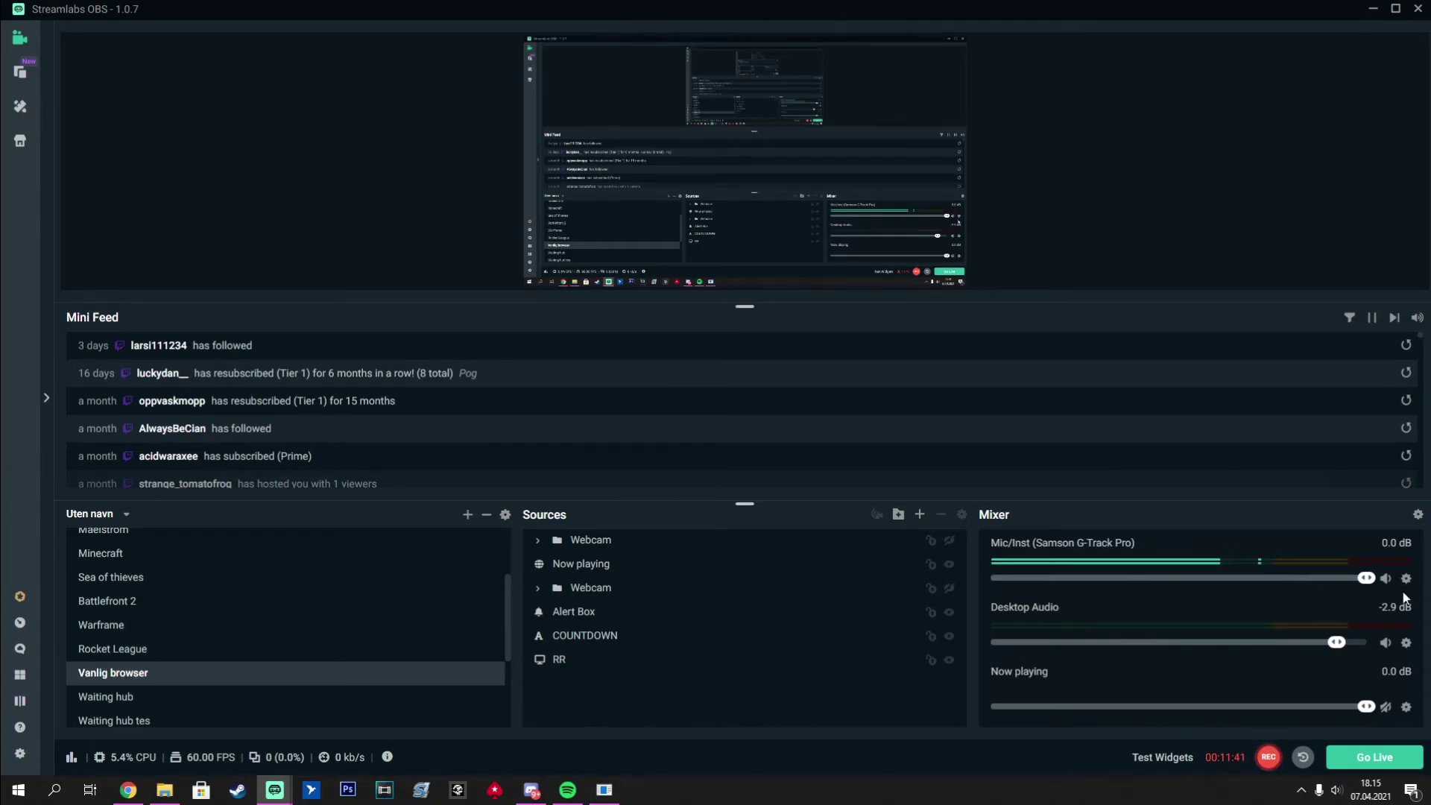
- In the audio settings, set the sample rate to 48khz and Mic/Auxiliary Device 1 to Mic/Inst (Samson G-Track Pro)
{"action": "left_click", "coordinate": [22, 756]}
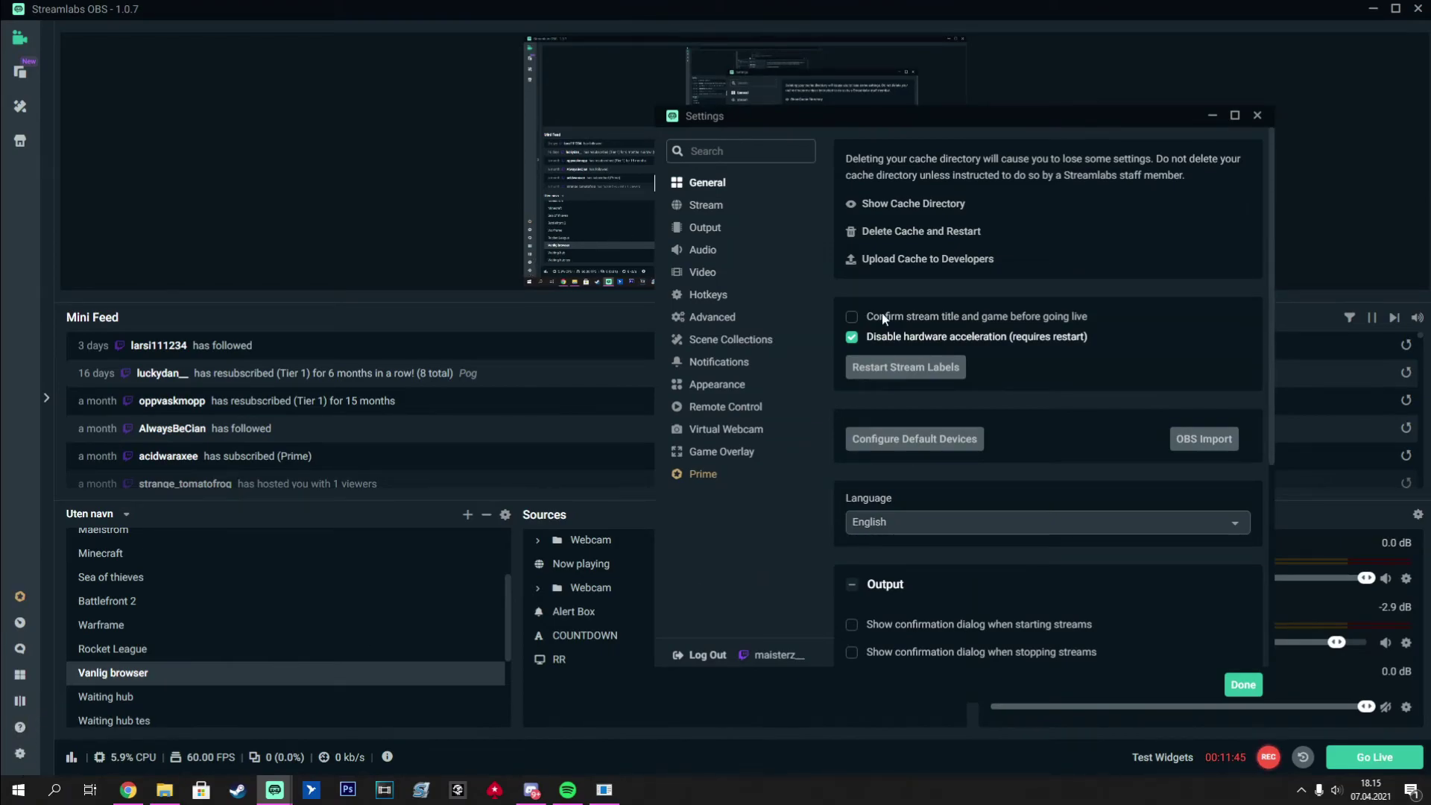
{"action": "left_click", "coordinate": [699, 253]}
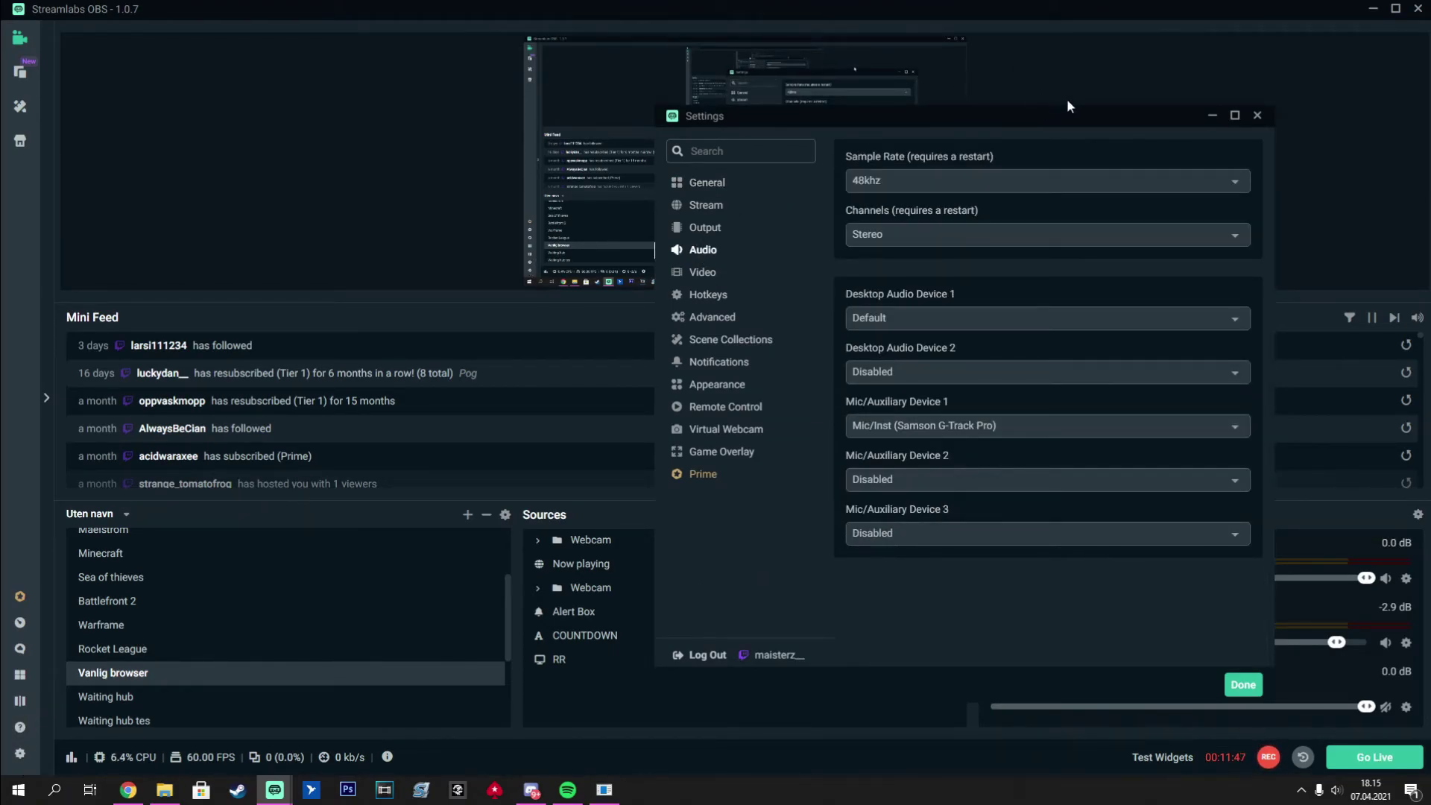
{"action": "left_click", "coordinate": [1043, 183]}
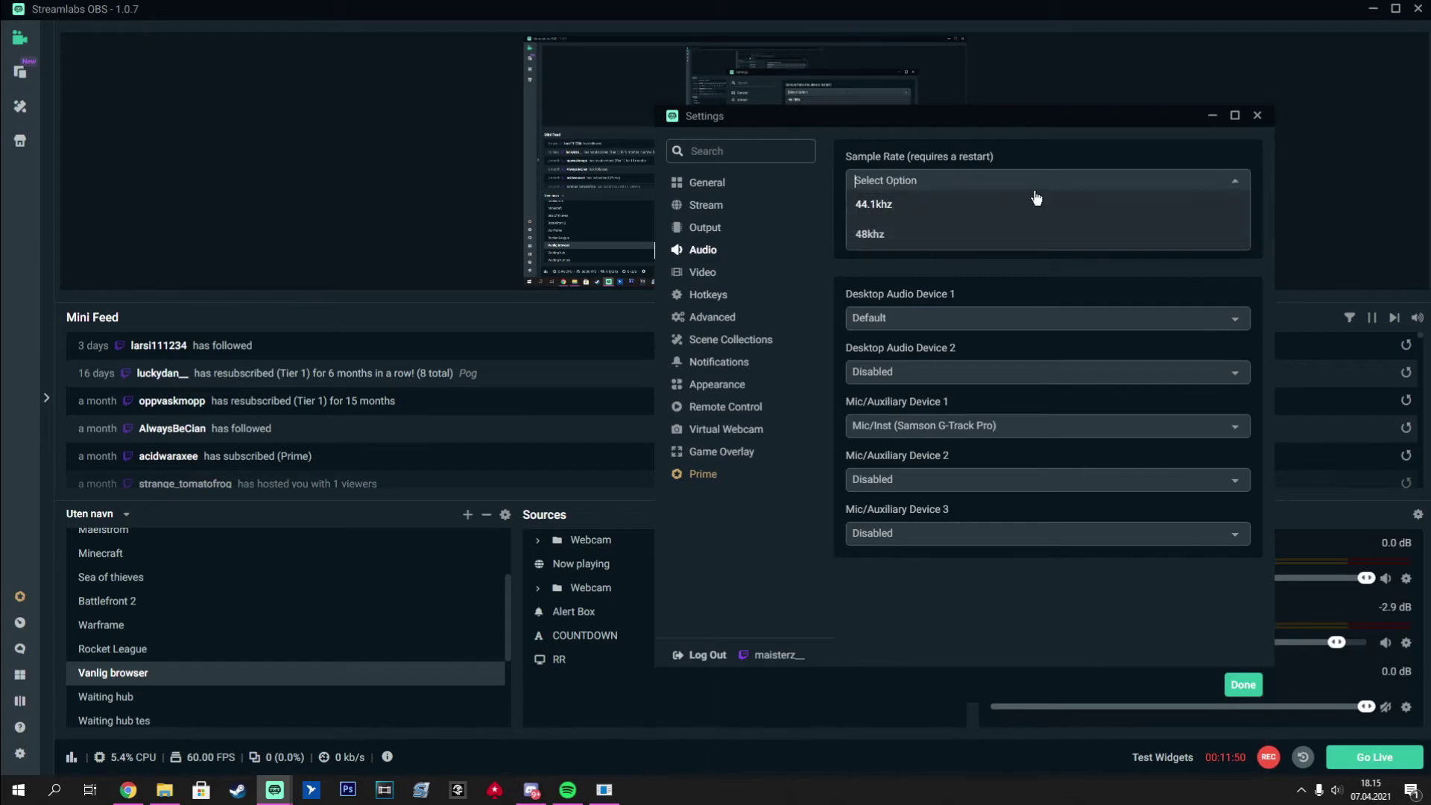
{"action": "left_click", "coordinate": [863, 243]}
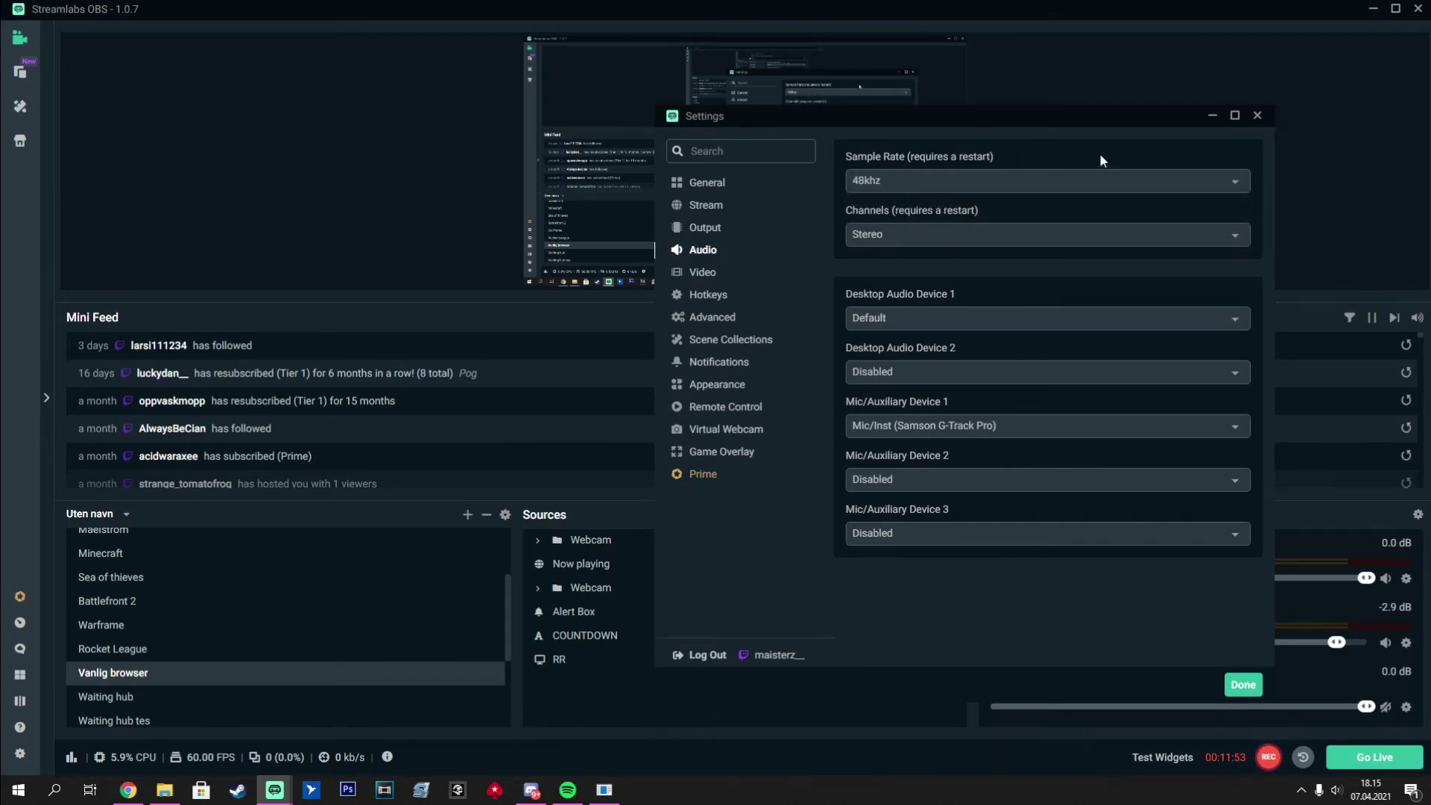
{"action": "left_click_drag", "start_coordinate": [954, 114], "coordinate": [596, 56]}
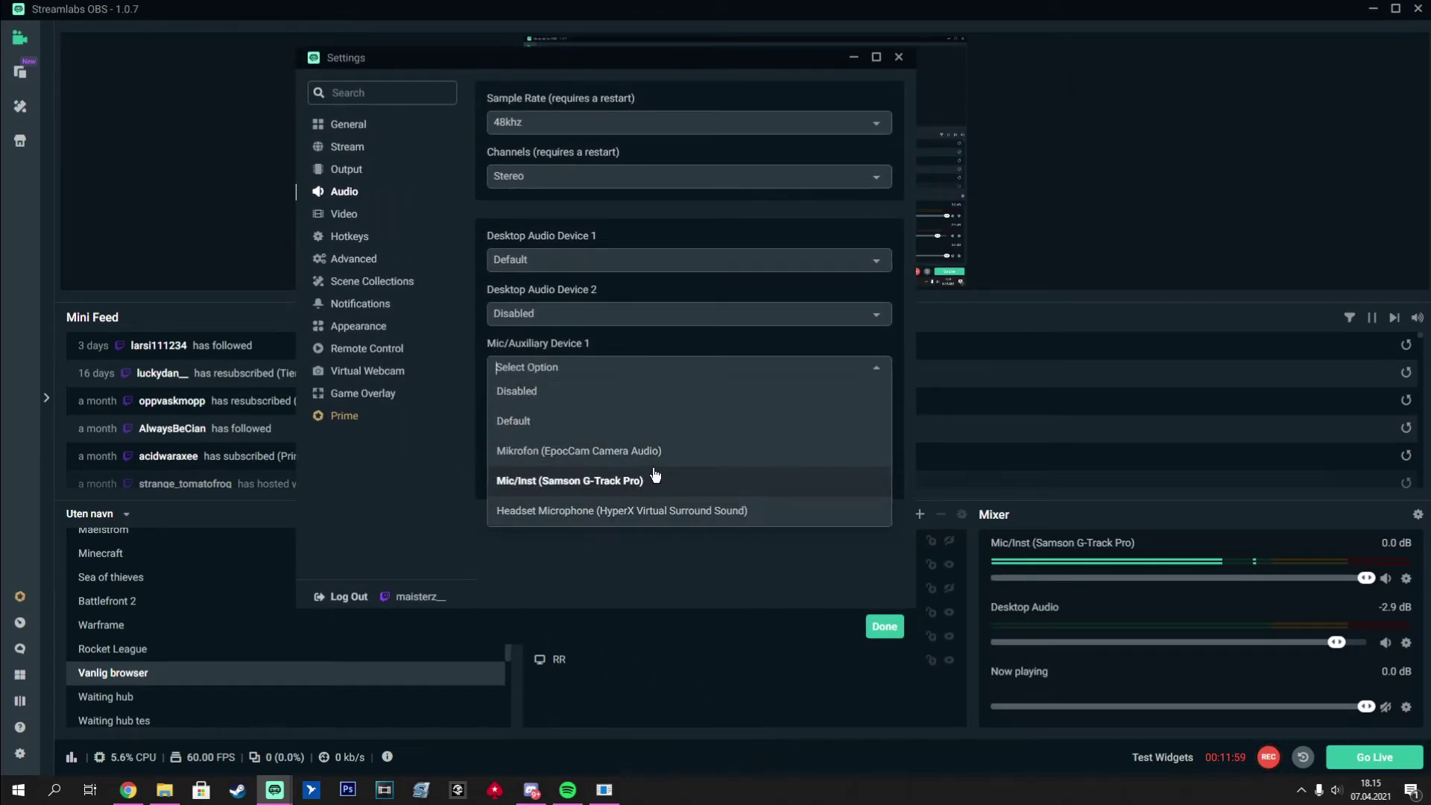
{"action": "left_click", "coordinate": [593, 481]}
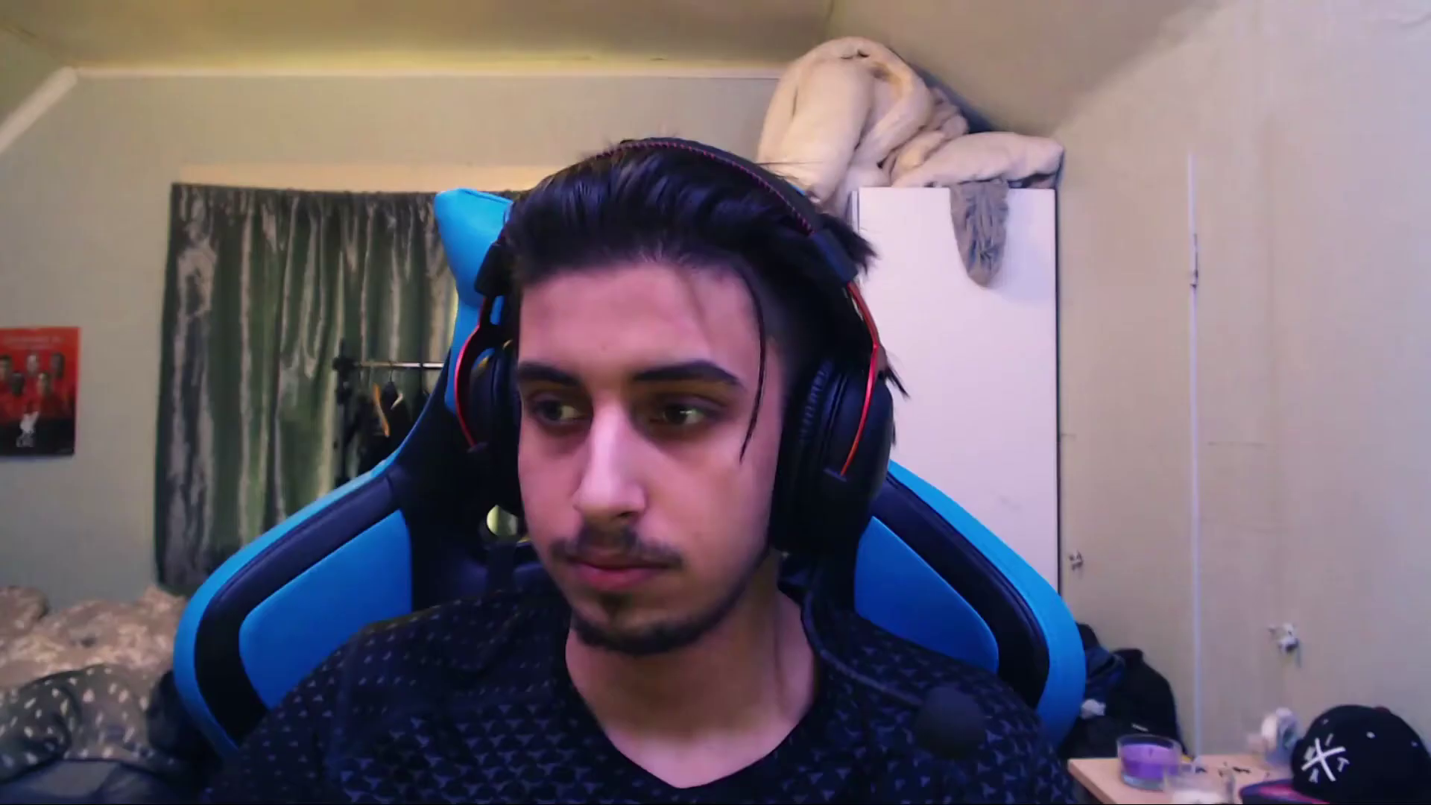